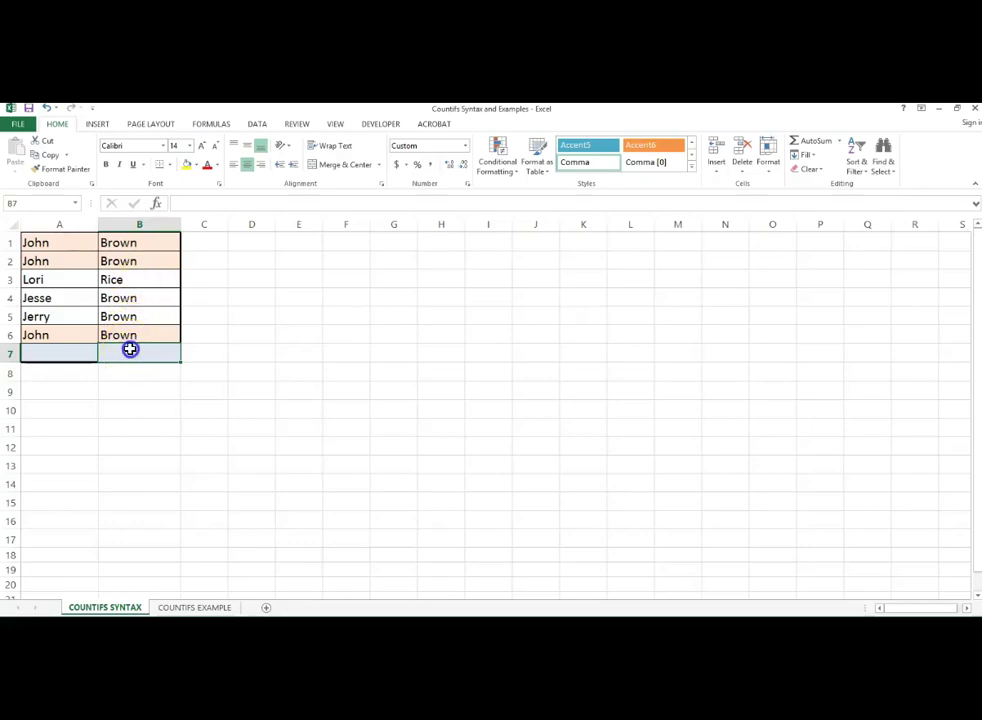
Enter =COUNTIFS(A1:A6,"John",B1:B6,"Brown") in B7 to count John Brown rows
type("=countifs")
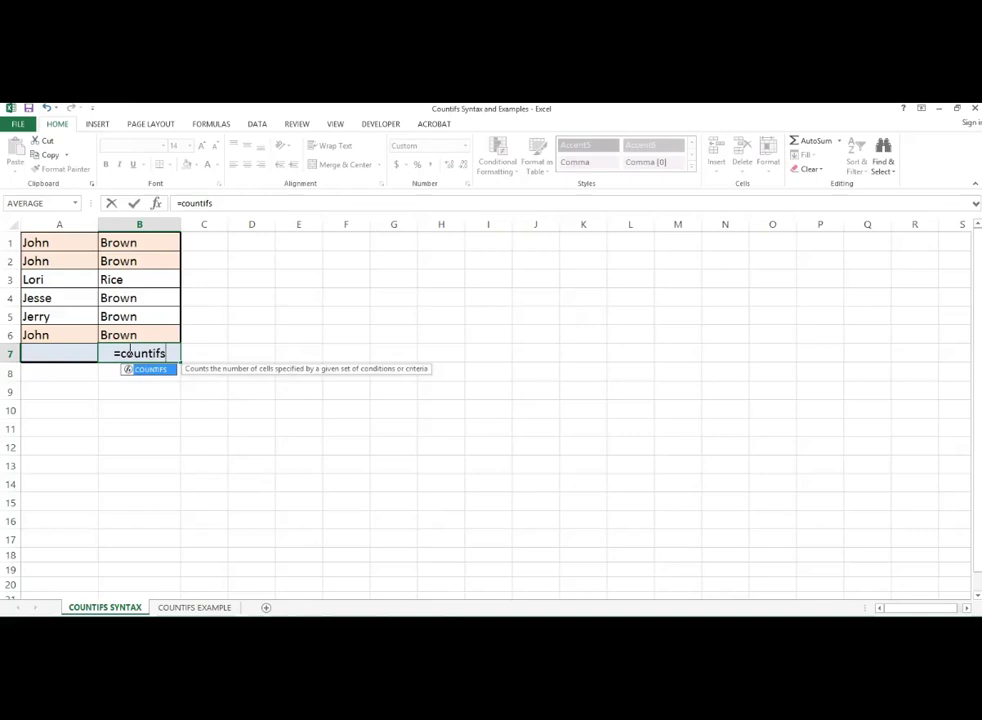
type("(")
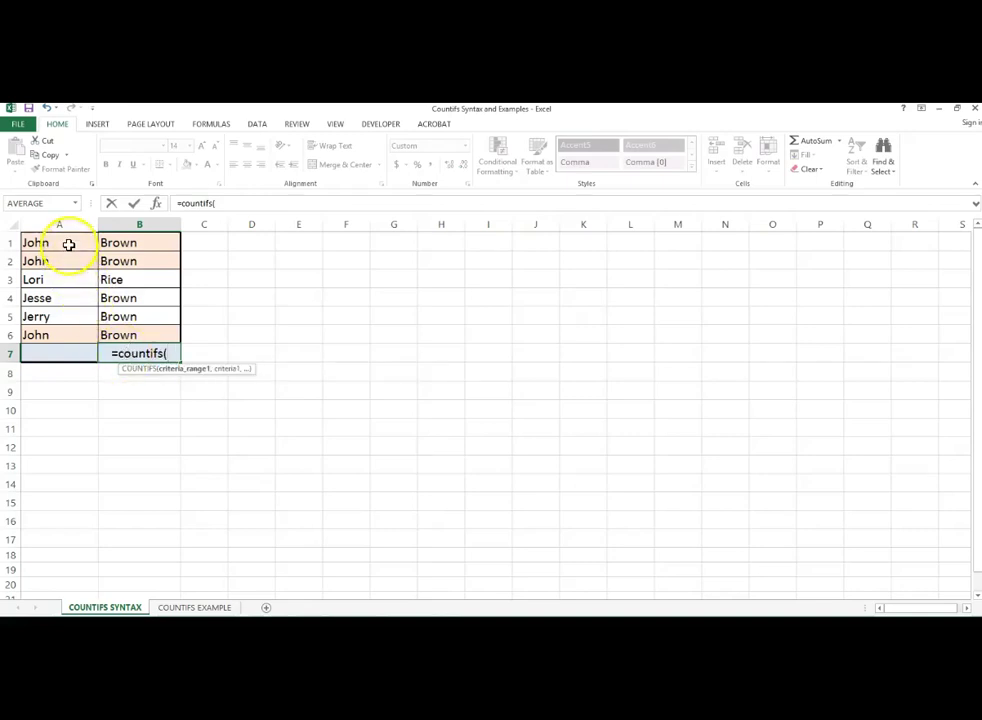
left_click_drag(68, 245, 54, 335)
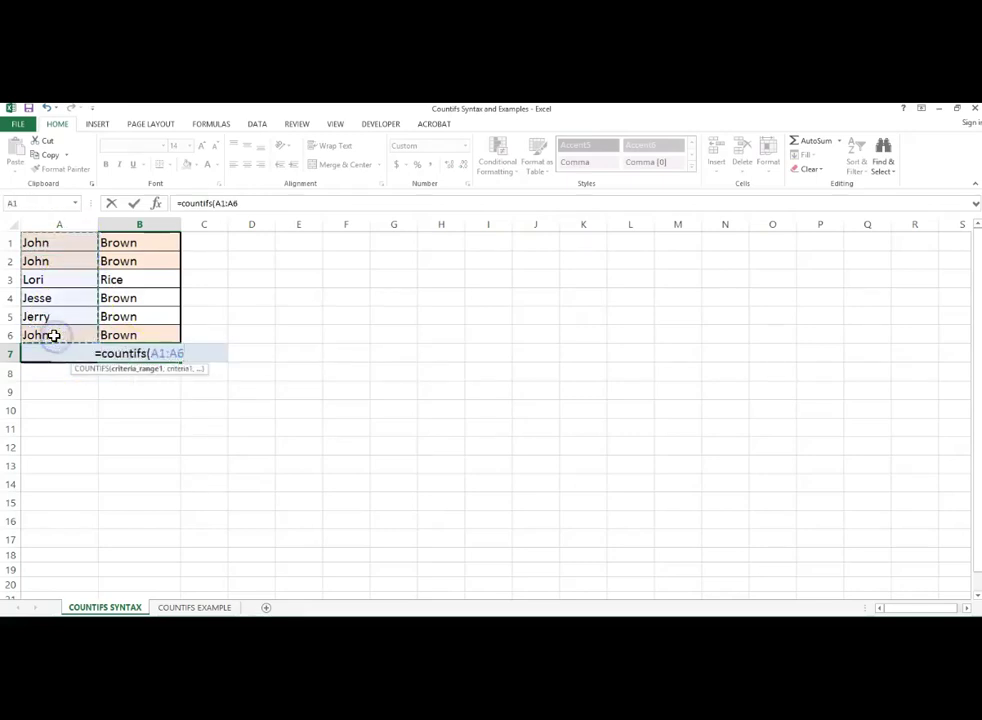
type(",\"Ha")
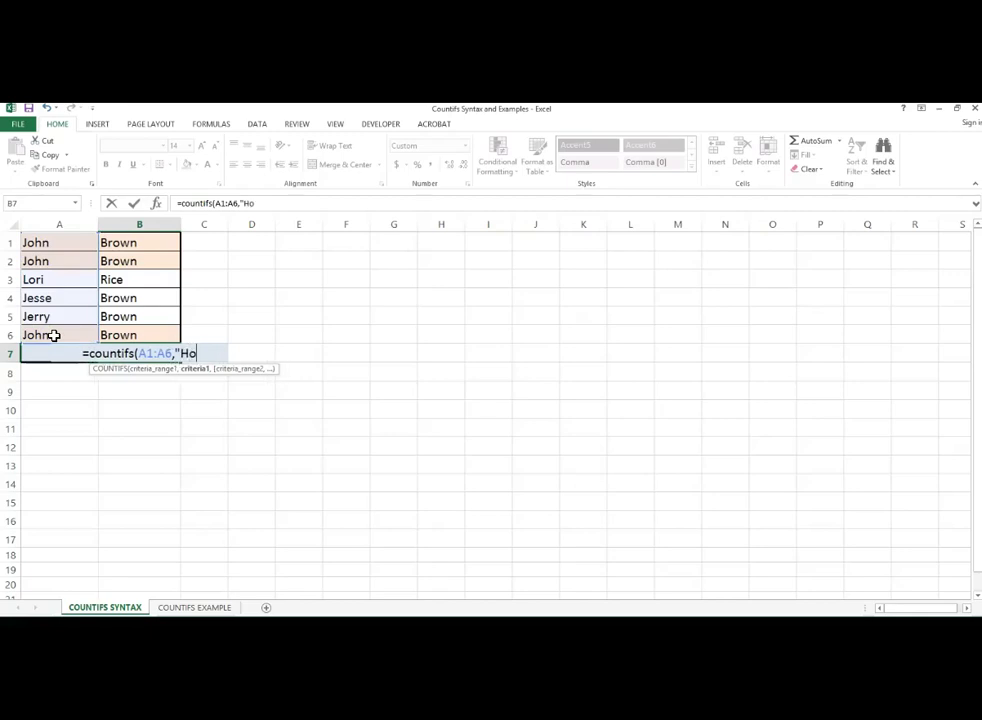
key("BackSpace")
key("BackSpace")
type("John\",")
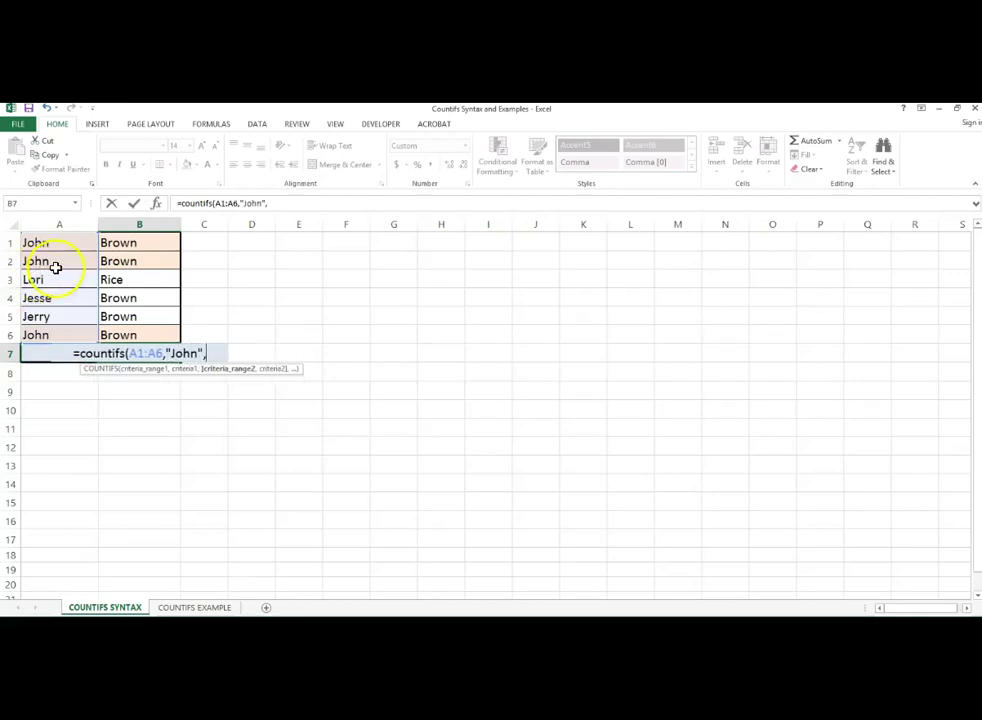
left_click_drag(128, 237, 116, 331)
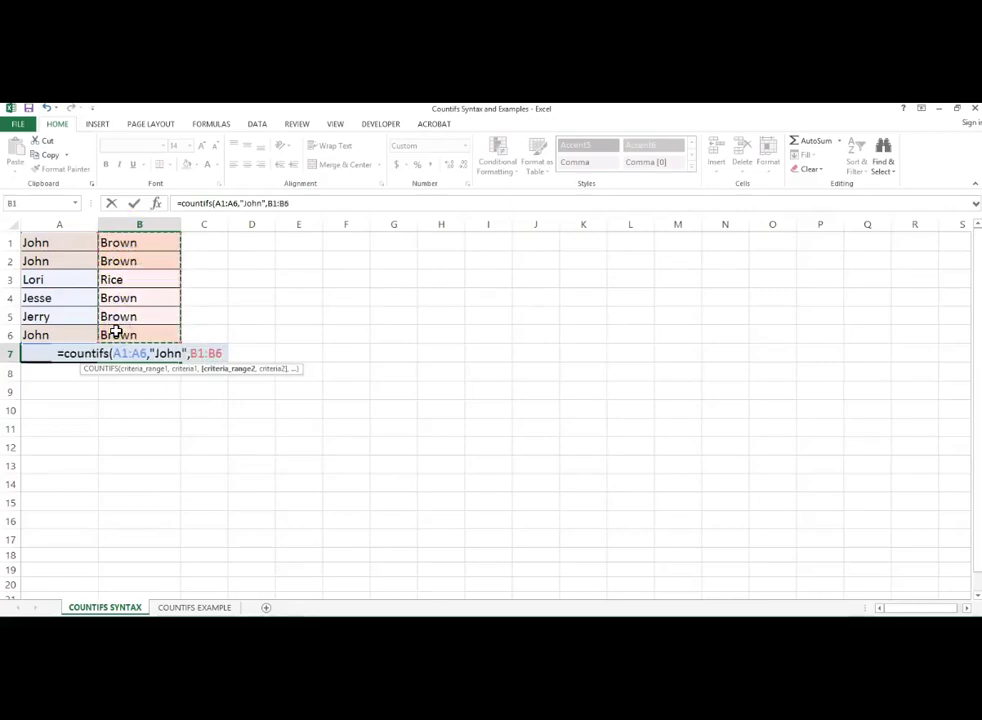
type(",\"Brown\"")
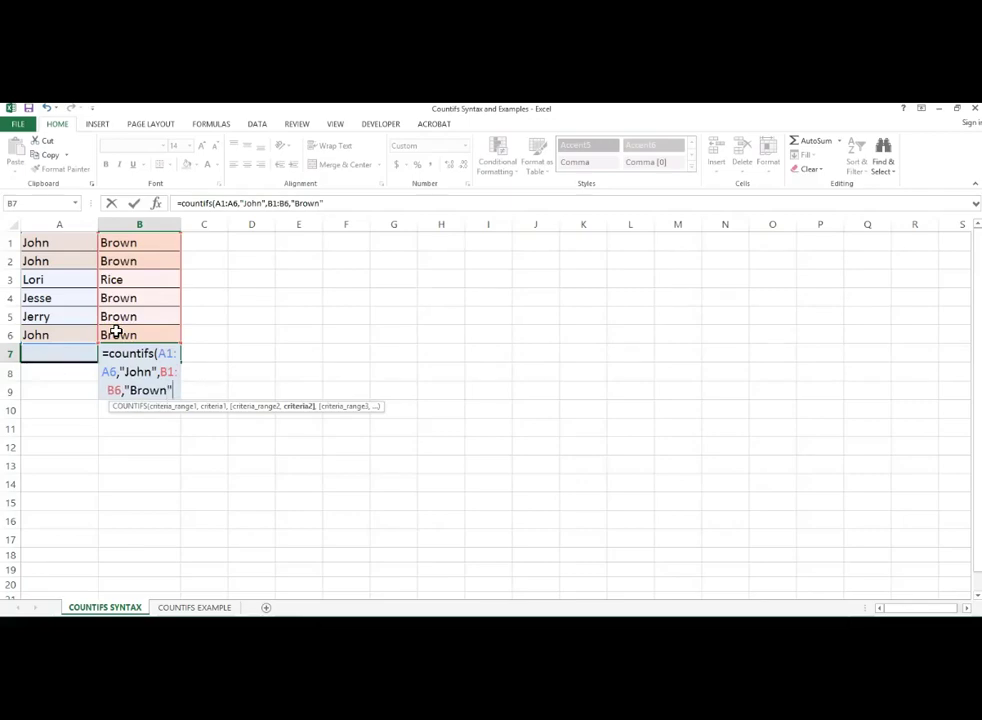
type(")")
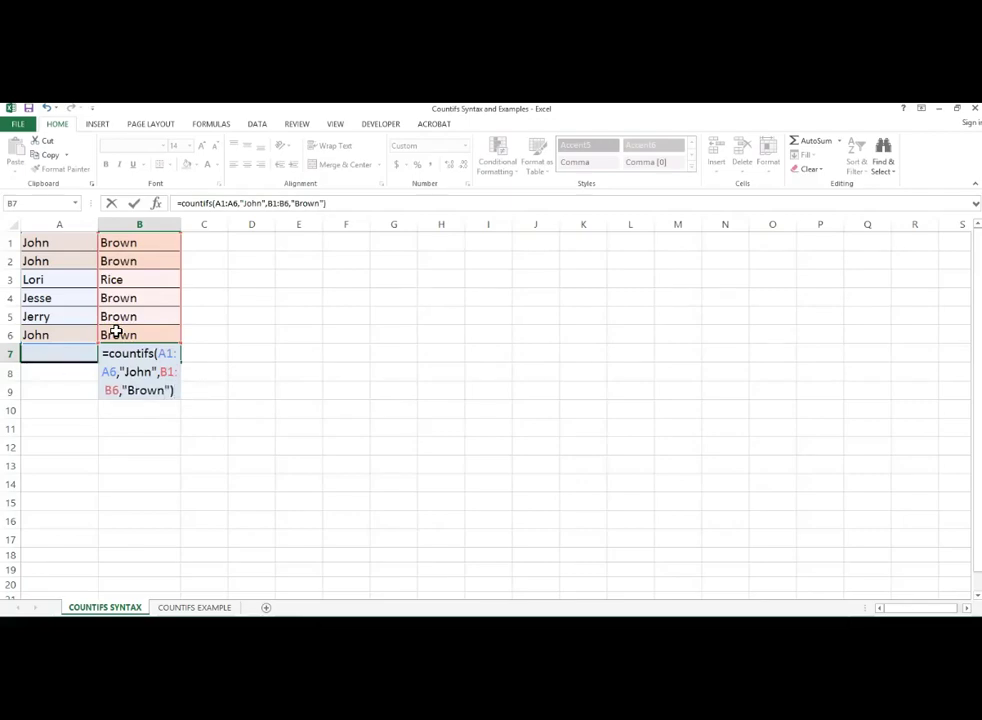
key("ctrl+Return")
Commit the B7 formula so it returns 3
key("Return")
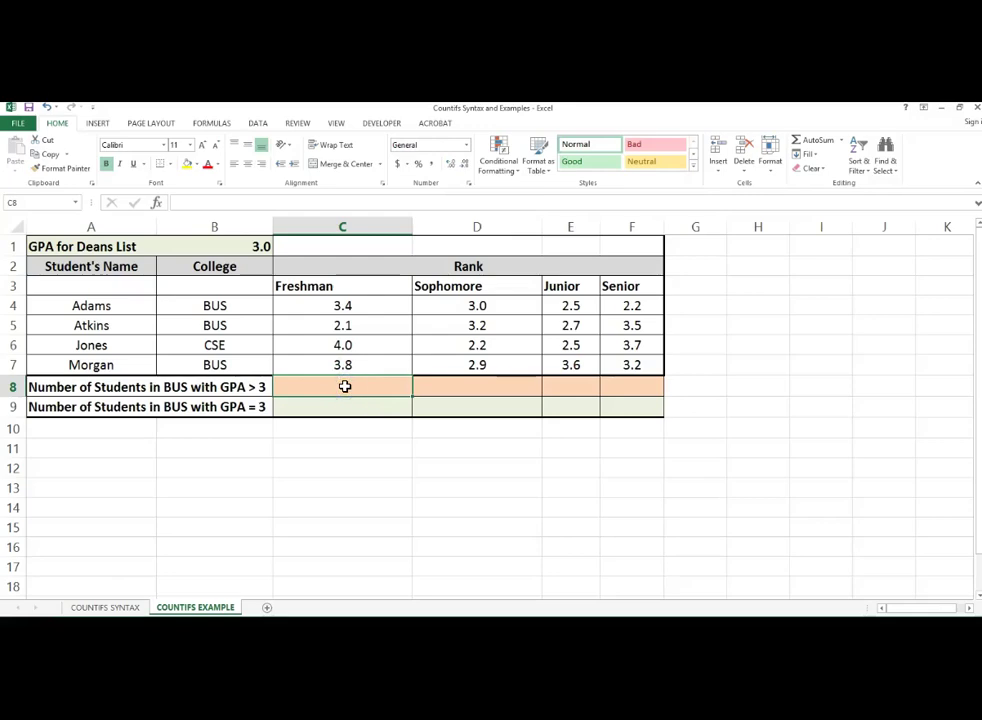
Enter =COUNTIFS(B4:B7,"BUS",C4:C7,">"&B1) in C8, returning 2
type("=coun")
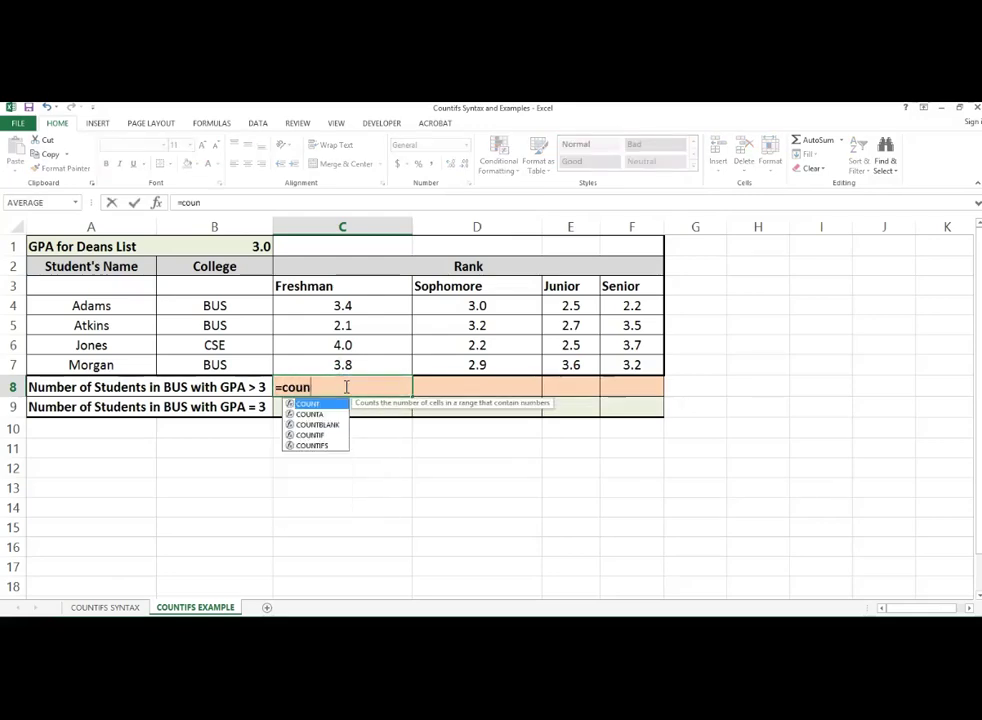
type("tifs")
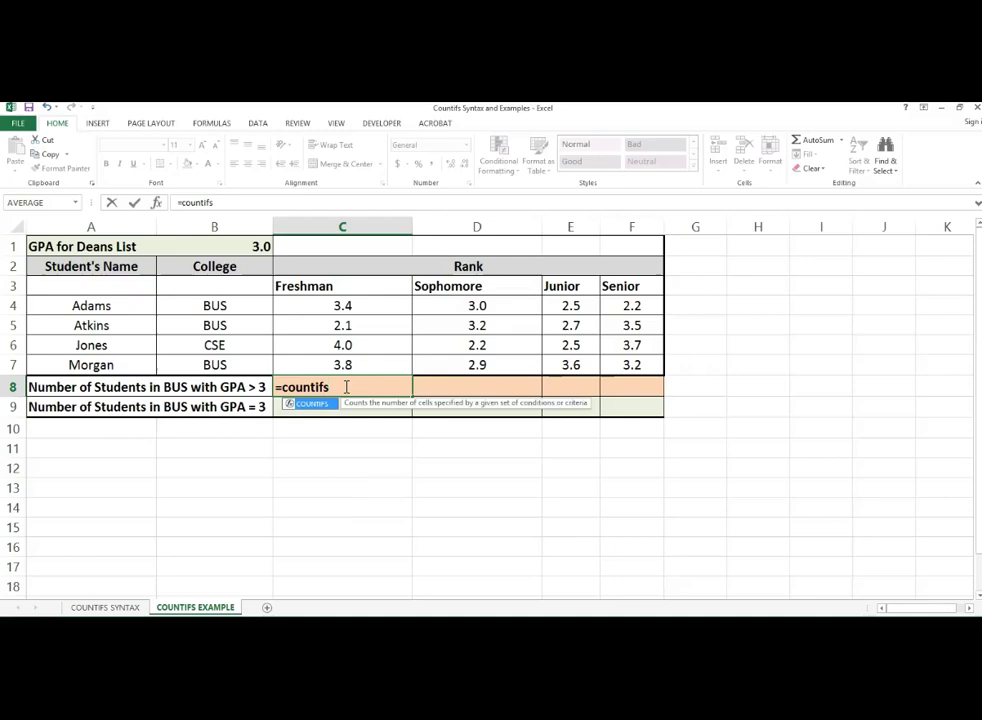
type("(")
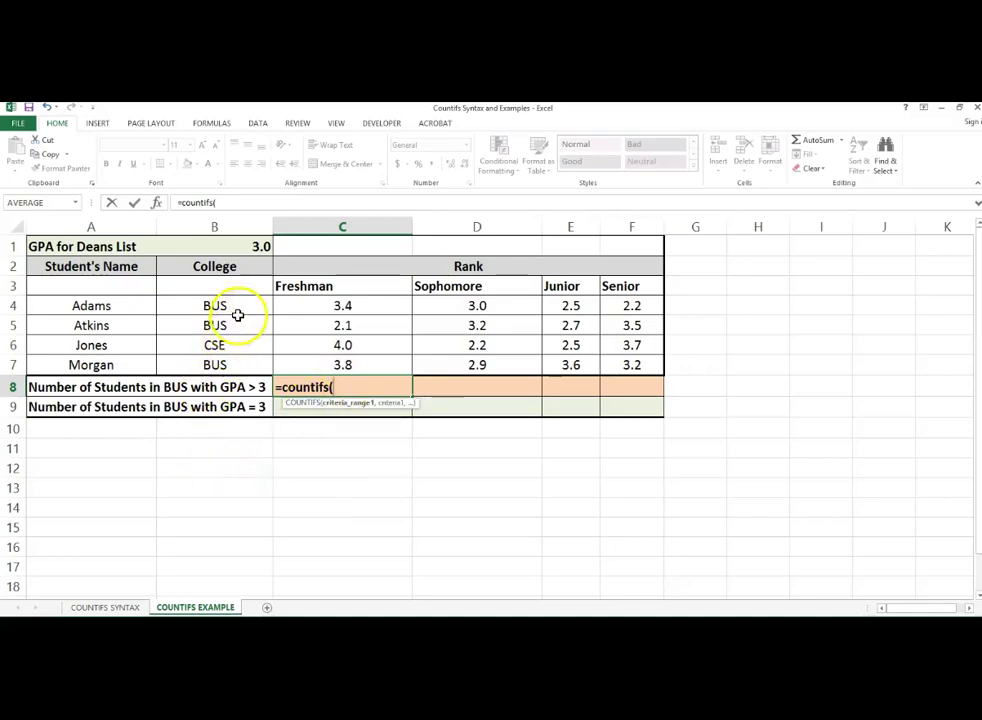
left_click_drag(243, 304, 246, 358)
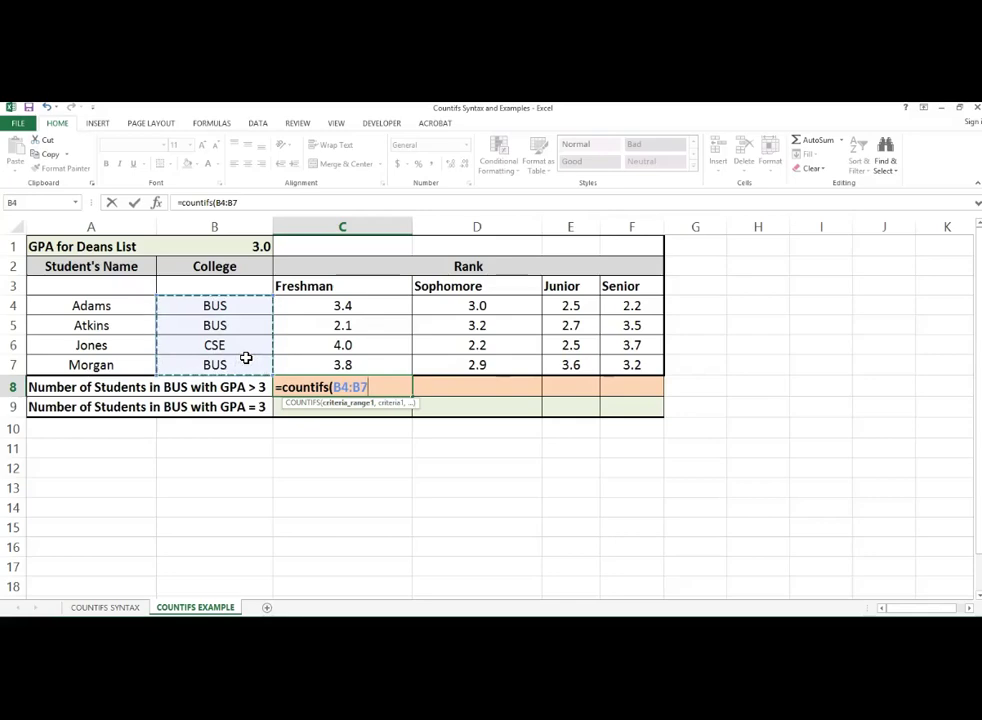
type(",\"BUS")
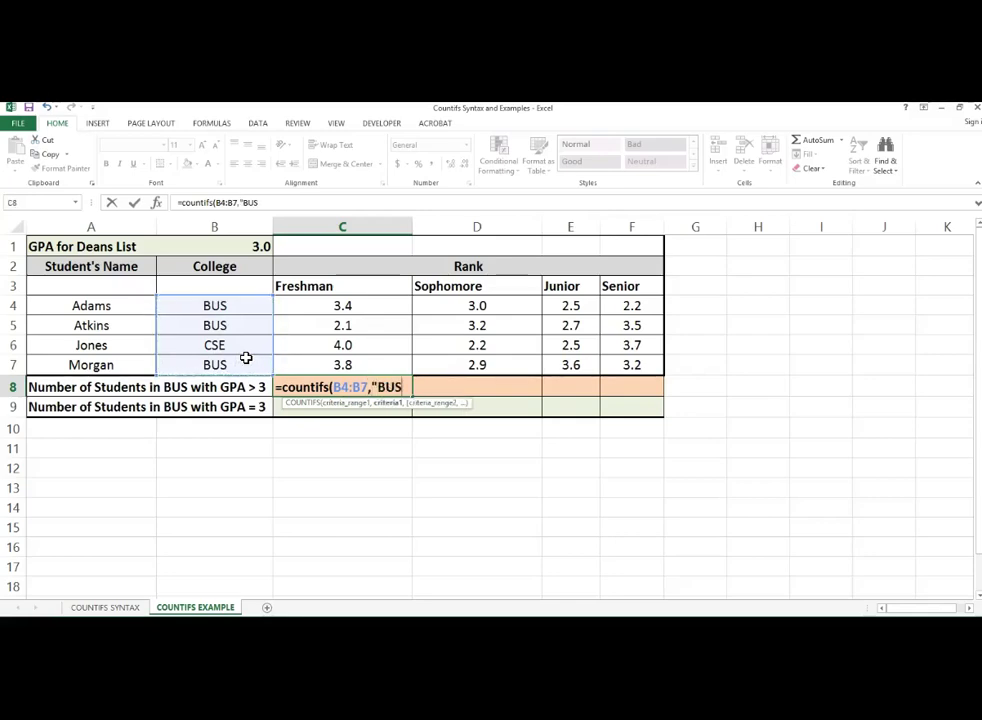
type("\"")
type(",")
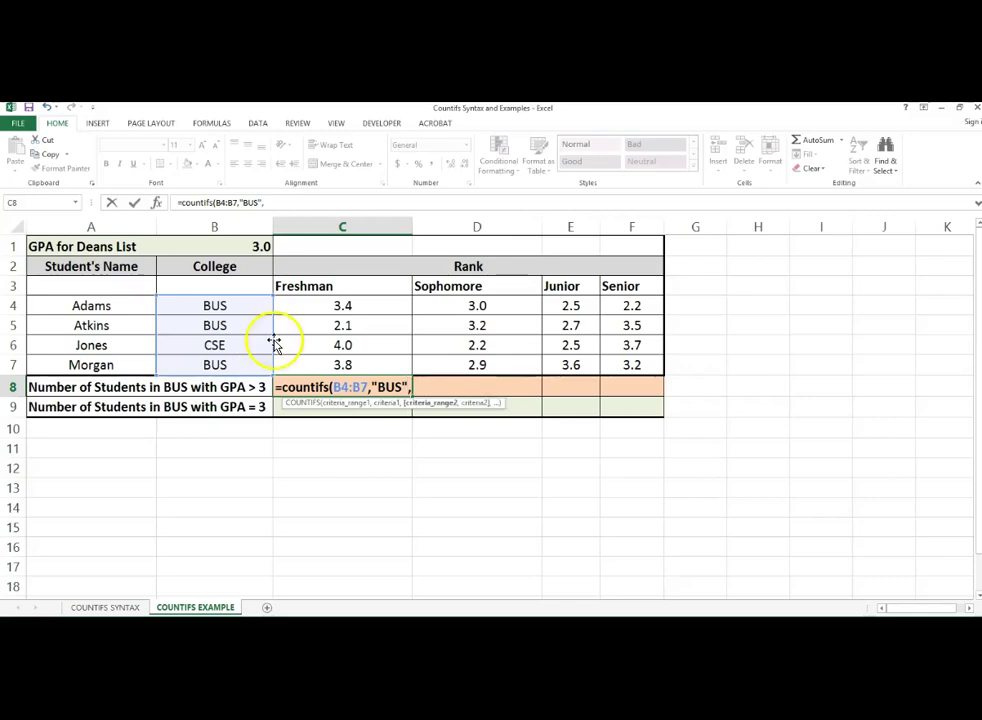
left_click_drag(338, 305, 324, 360)
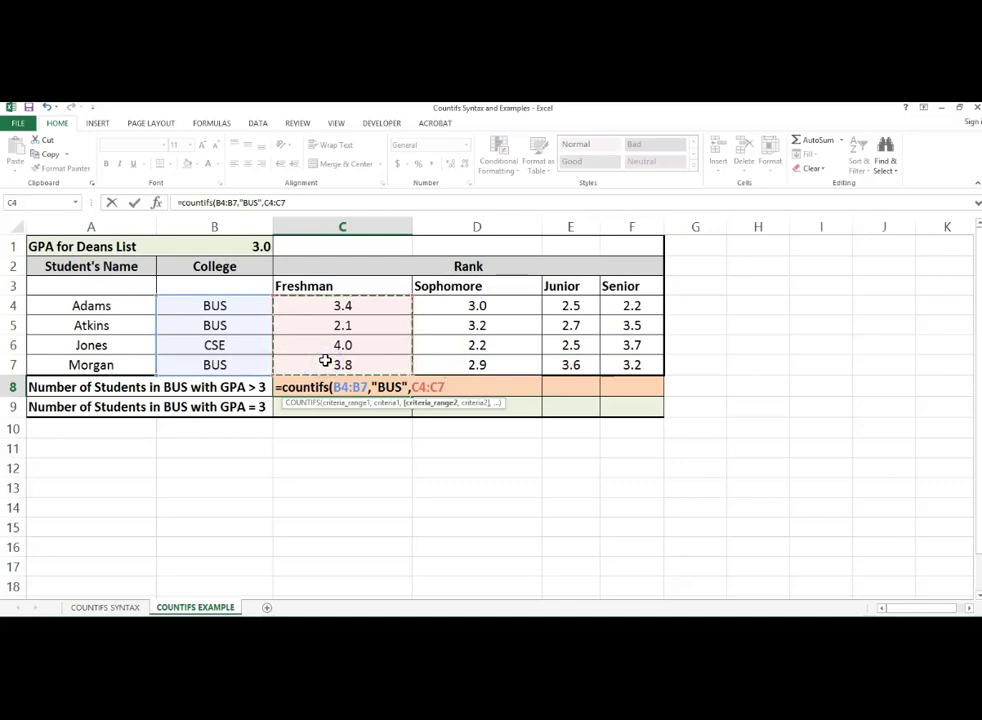
type(",")
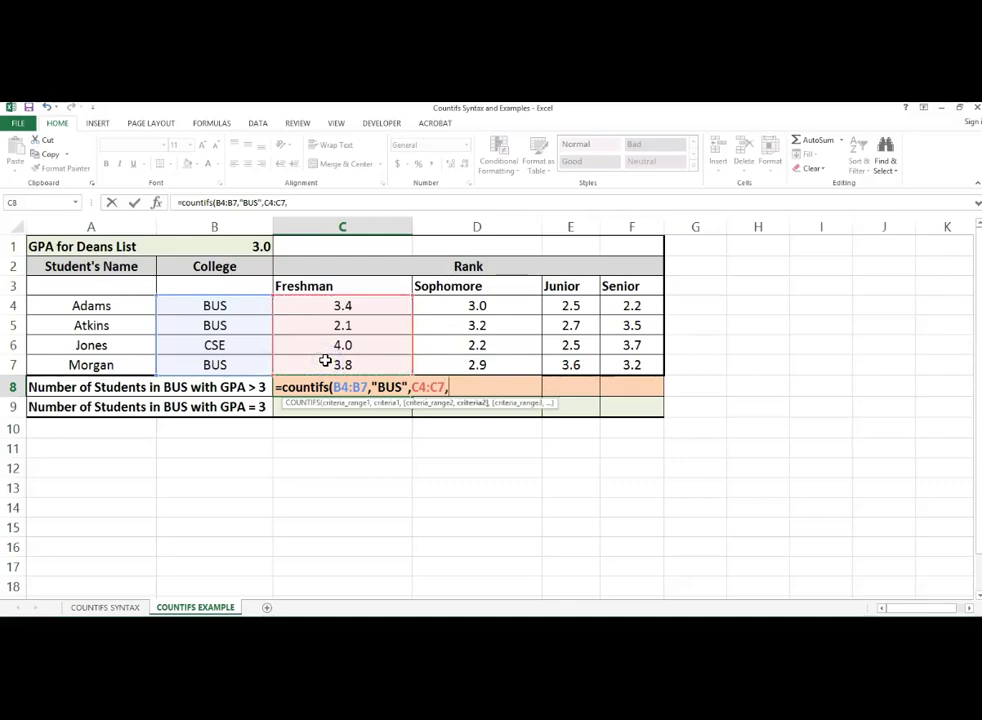
type("\"")
key("BackSpace")
type("\">\",")
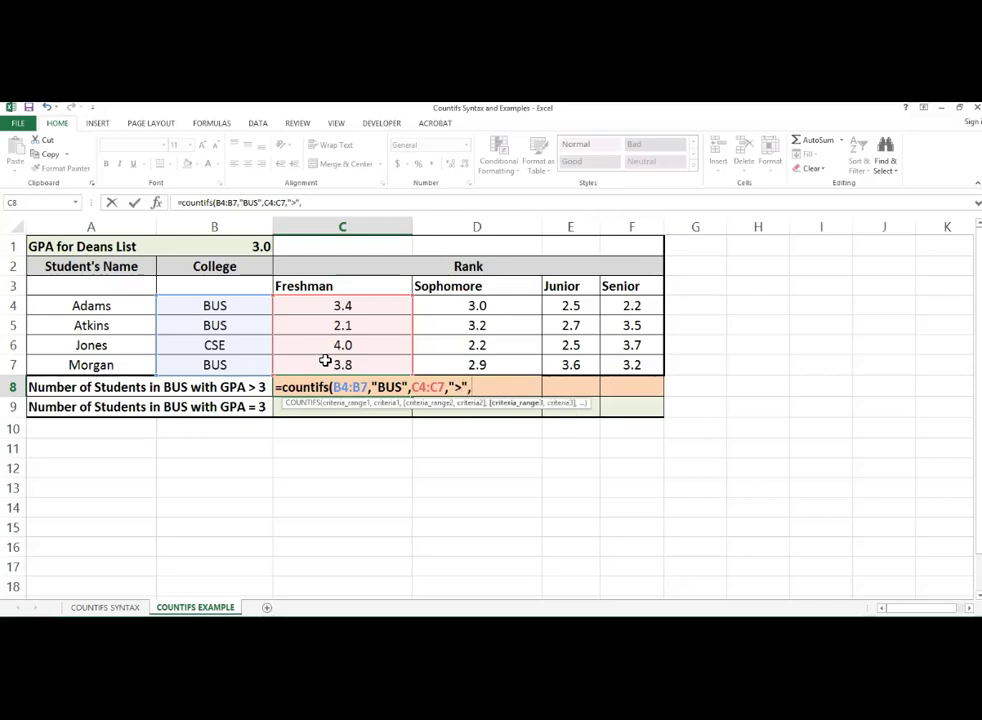
key("BackSpace")
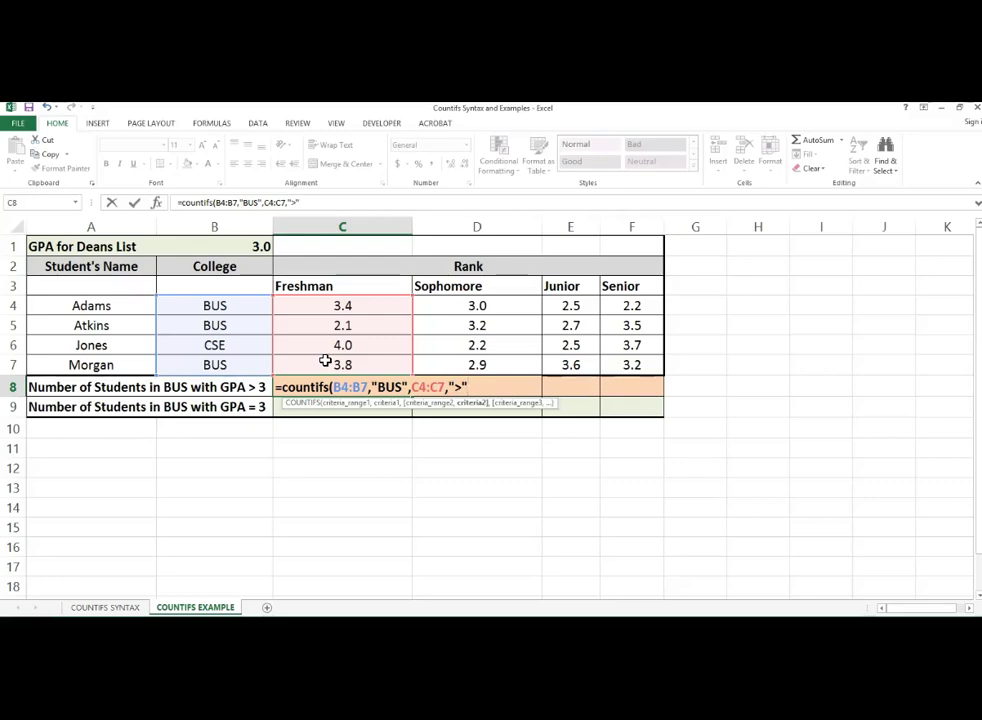
type("&")
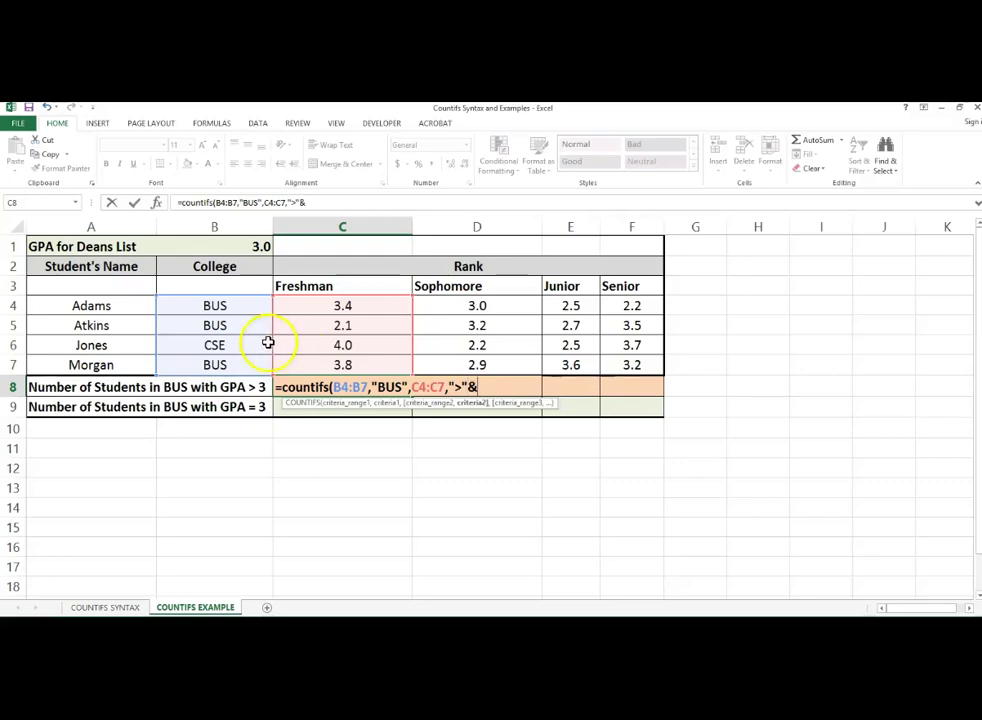
left_click(258, 248)
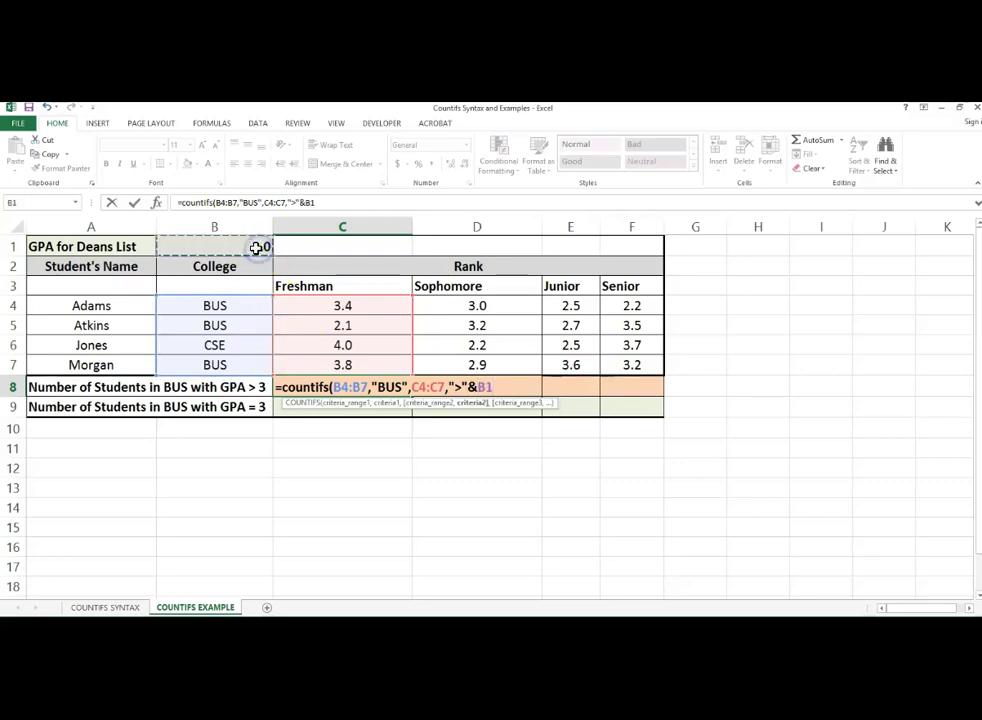
key("Return")
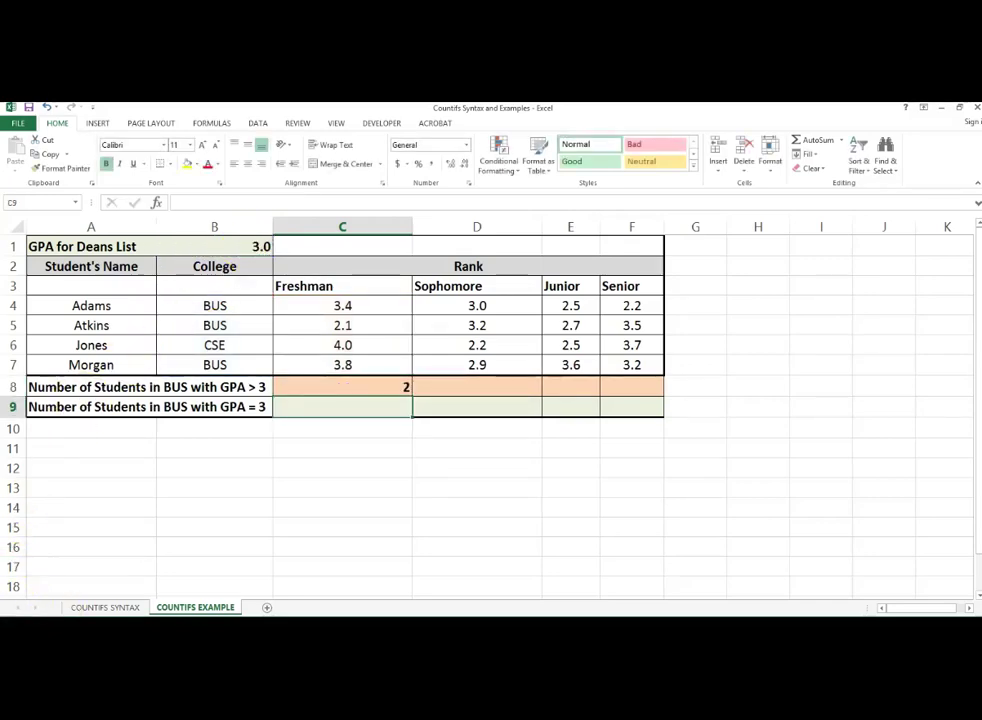
Show formulas on the sheet and paste C8's Freshman count formula into D8
scroll(192, 593, "right", 1)
key("ctrl+grave")
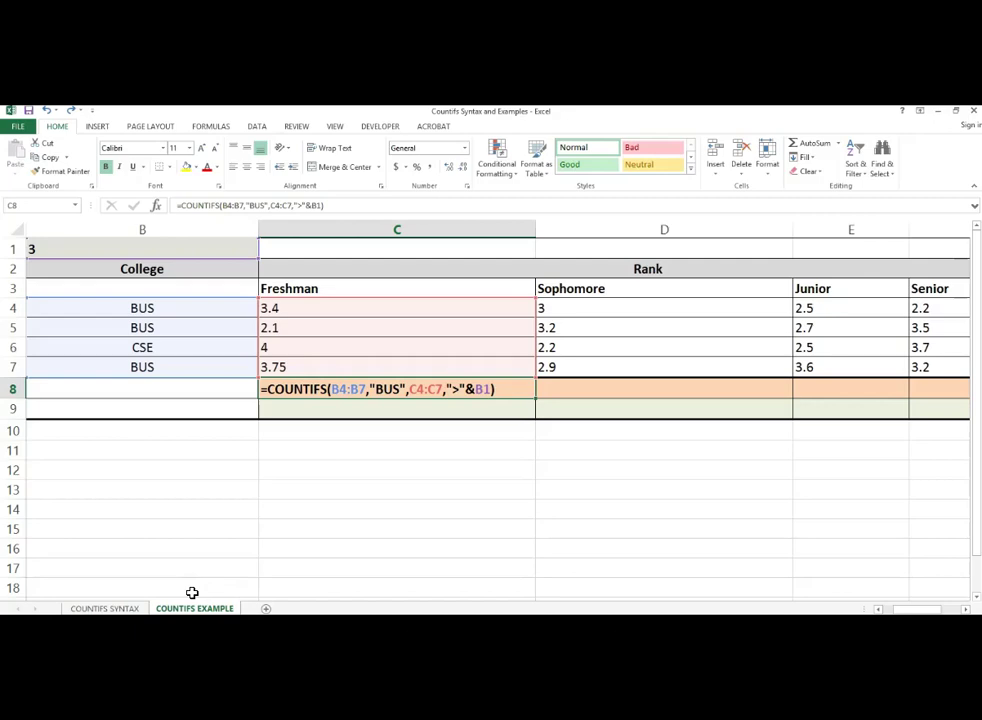
left_click(503, 389)
left_click(537, 401)
left_click(711, 383)
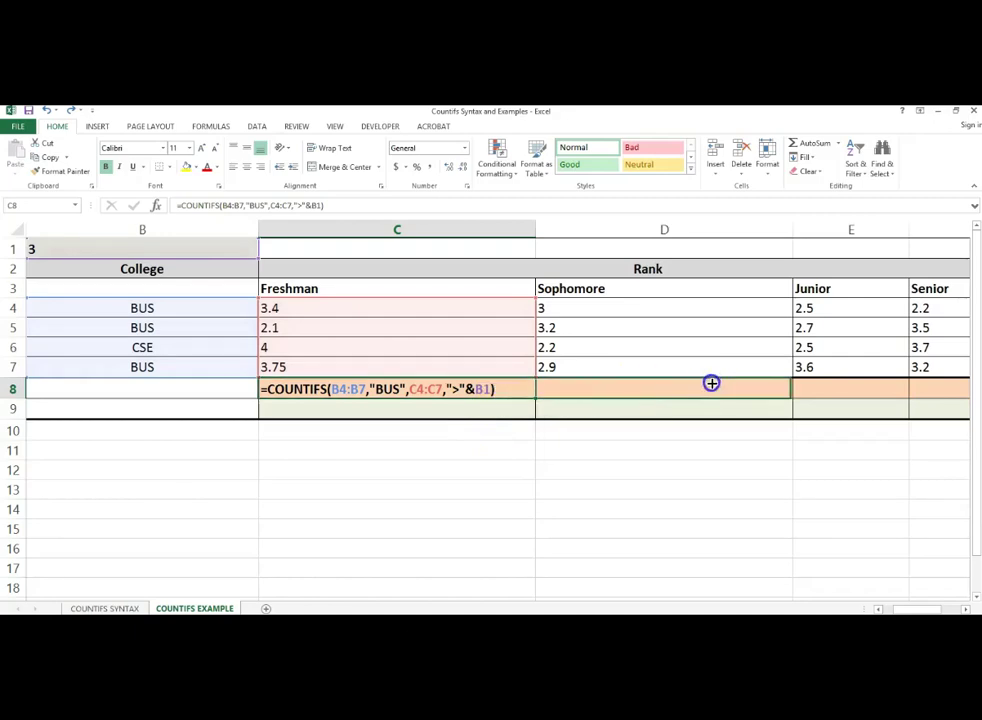
type("=COUNTIFS(C4:C7,\"BUS\",D4:D7,\">\"&C1)")
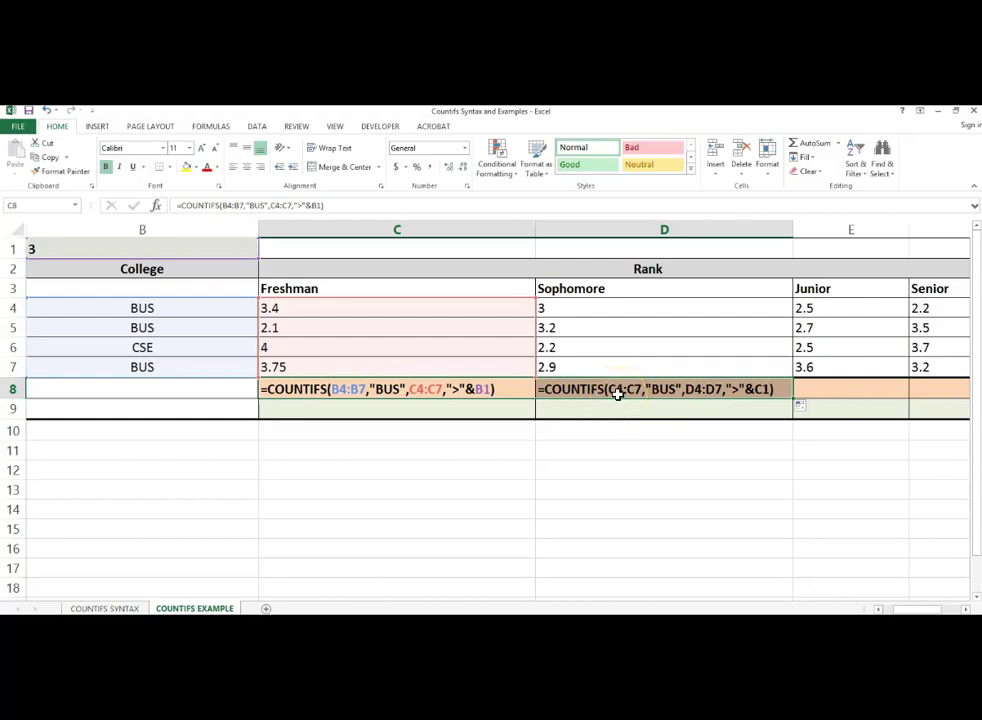
Change C8's references to $B4:$B7 and $B1 so they stay fixed when copied
left_click(292, 395)
double_click(334, 390)
left_click(364, 395)
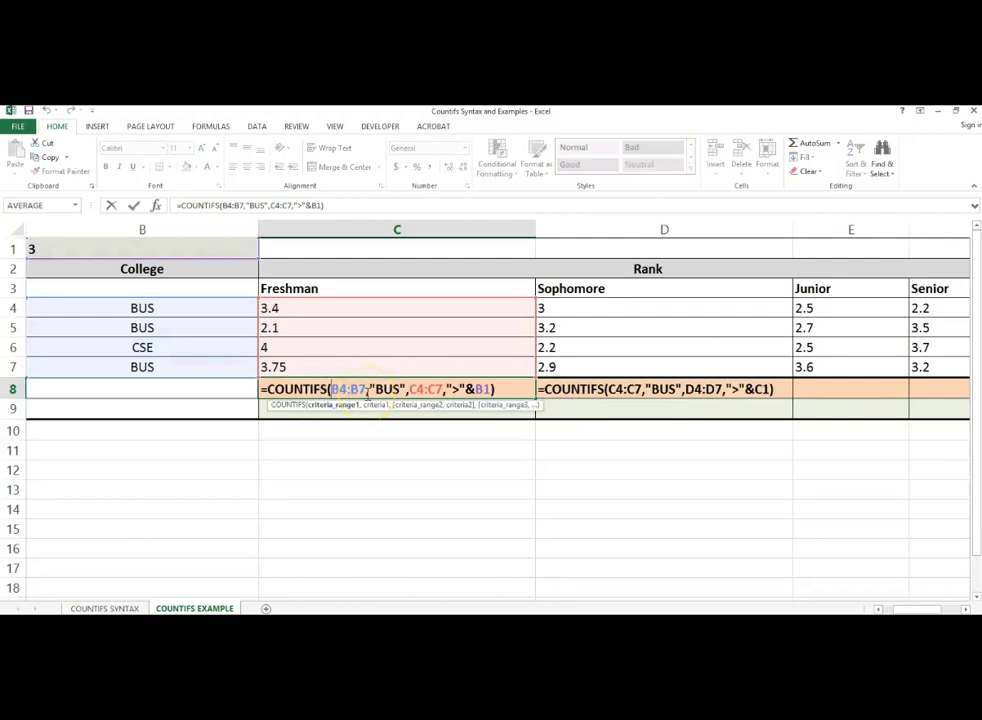
left_click(357, 392)
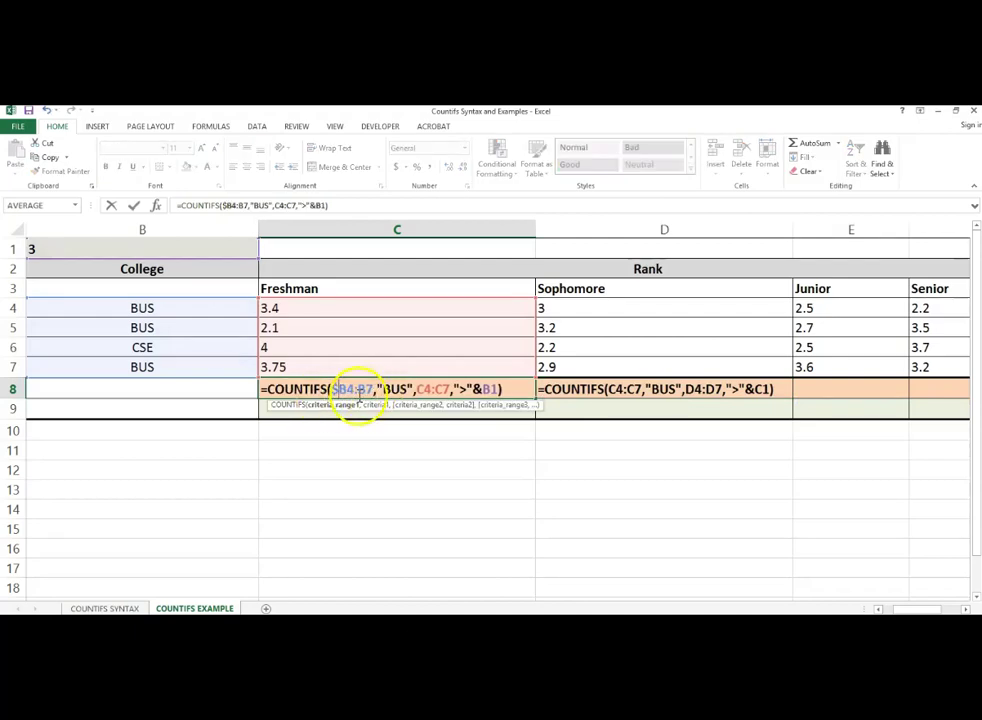
type("$B4:$")
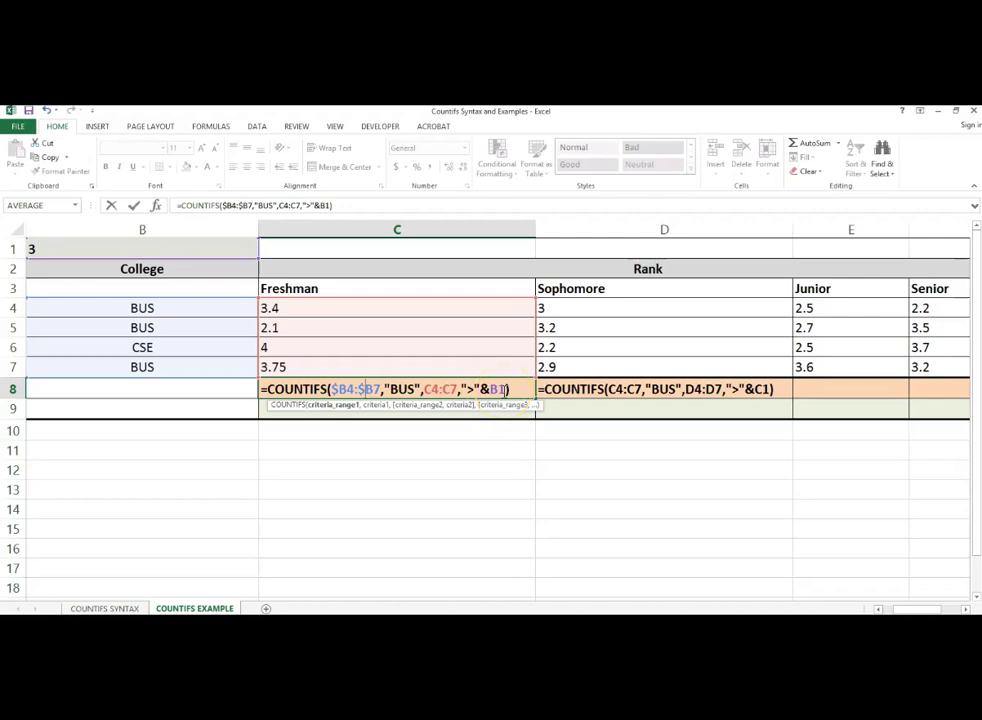
left_click(491, 390)
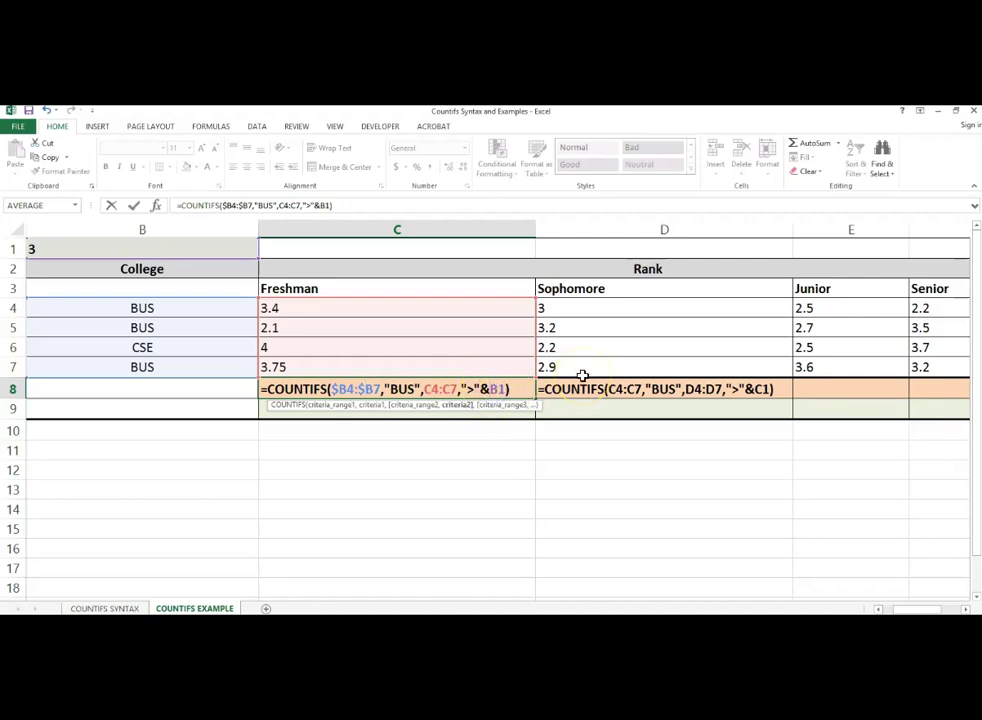
type("$")
key("Return")
Check the Sophomore formula in D8, then switch the sheet back to showing results
double_click(213, 388)
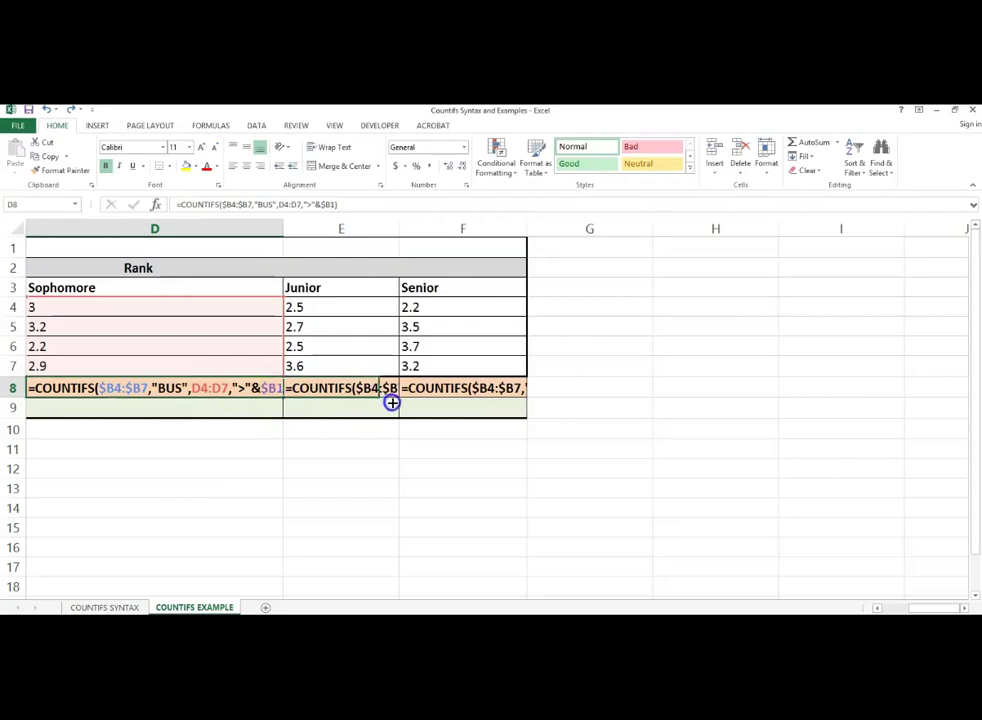
key("Escape")
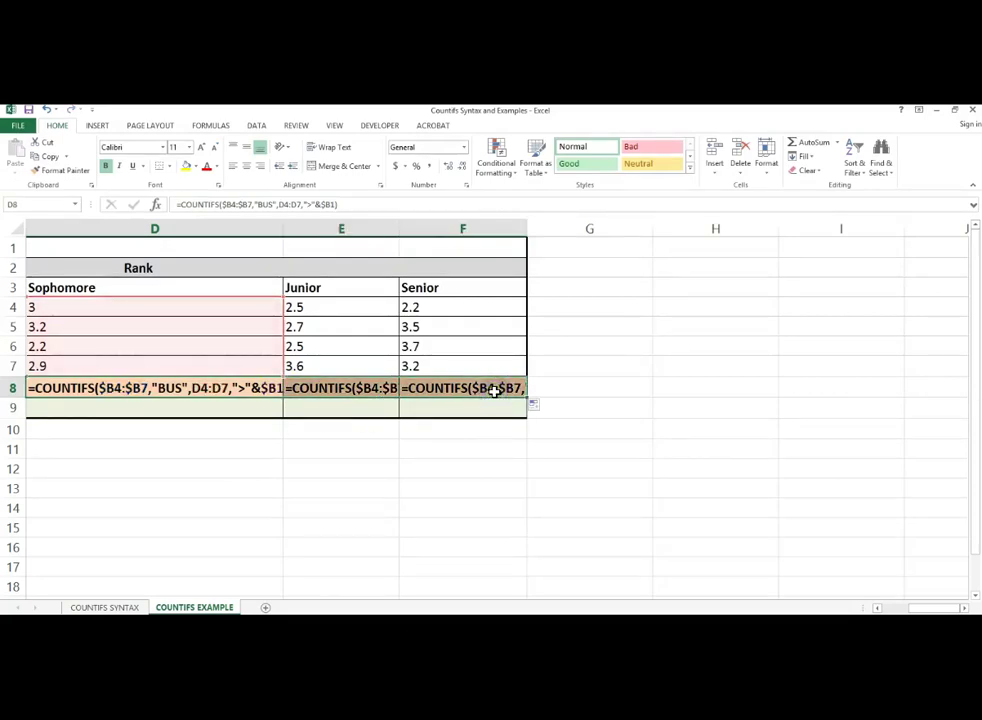
key("ctrl+grave")
left_click(195, 600)
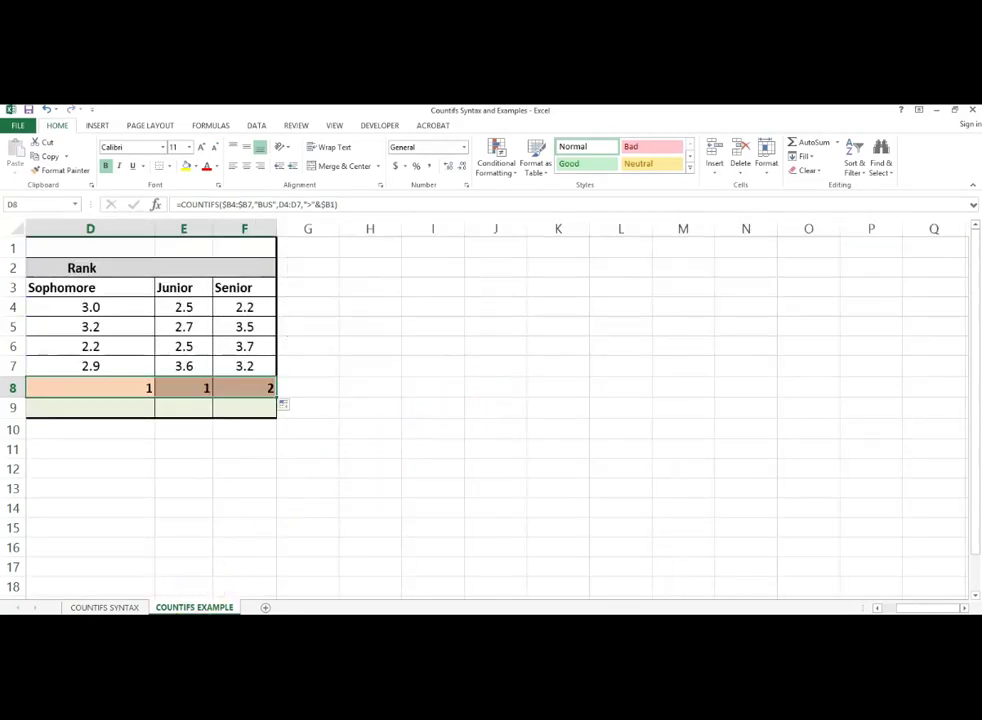
Enter =COUNTIFS(B4:B7,"BUS",C4:C7,B1) in C9 for Freshman BUS GPAs equal to 3
left_click(328, 408)
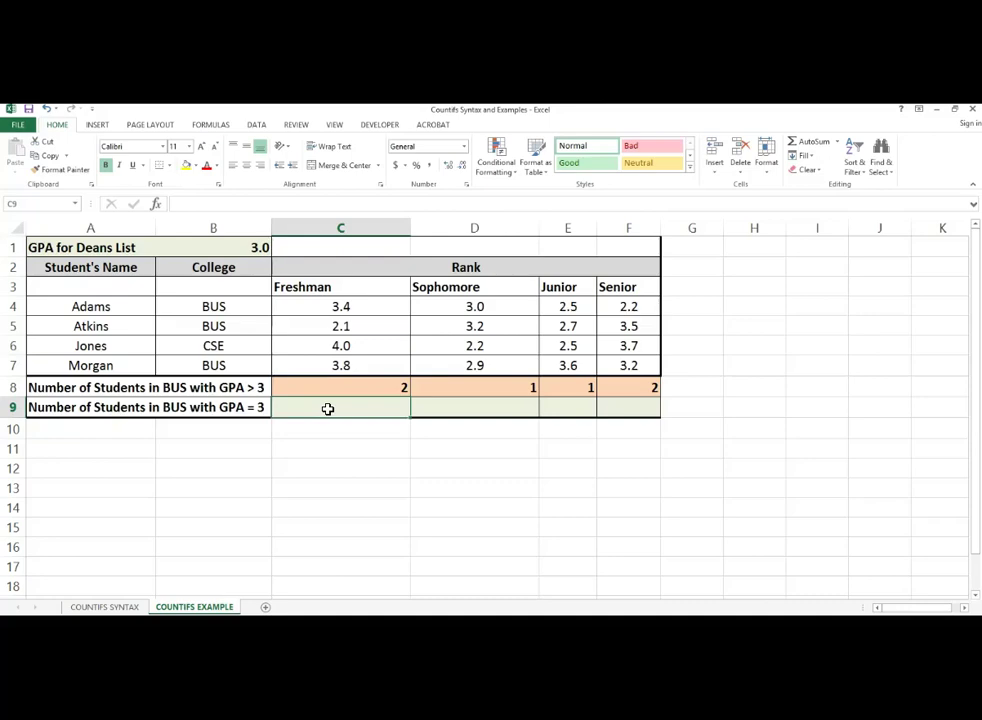
type("=countifs")
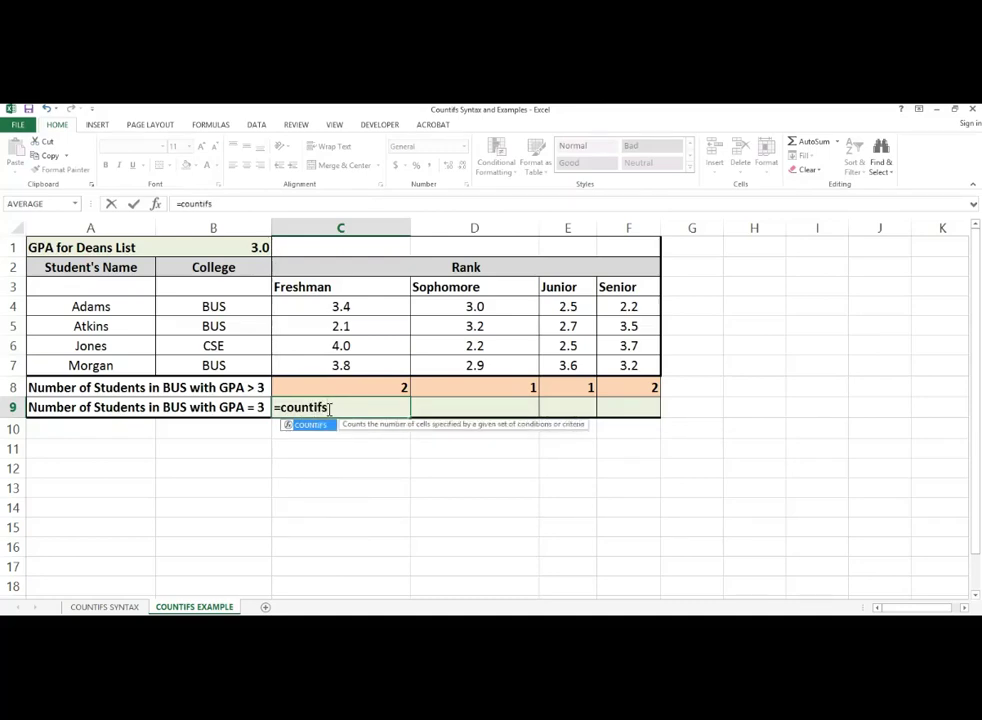
type("(")
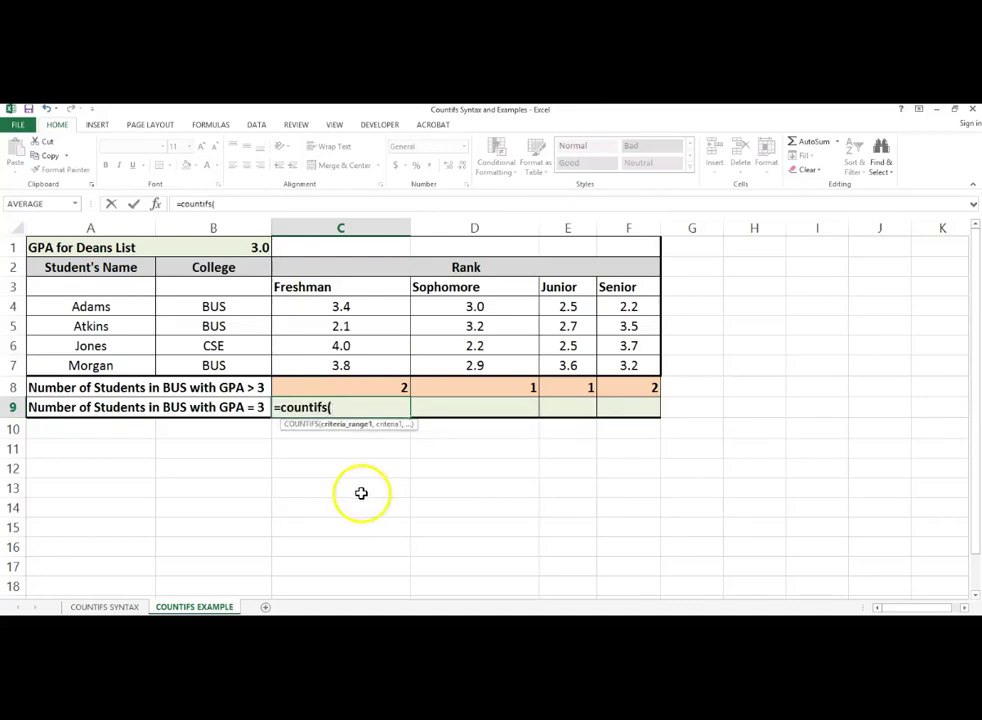
left_click_drag(245, 302, 241, 364)
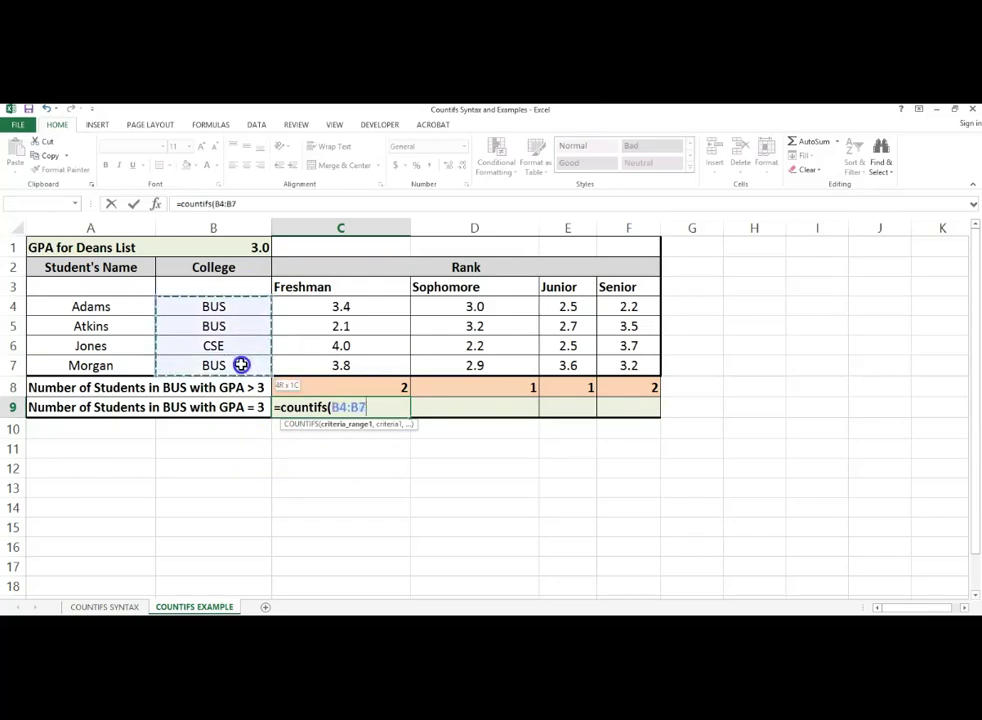
type(",\"BUS\"")
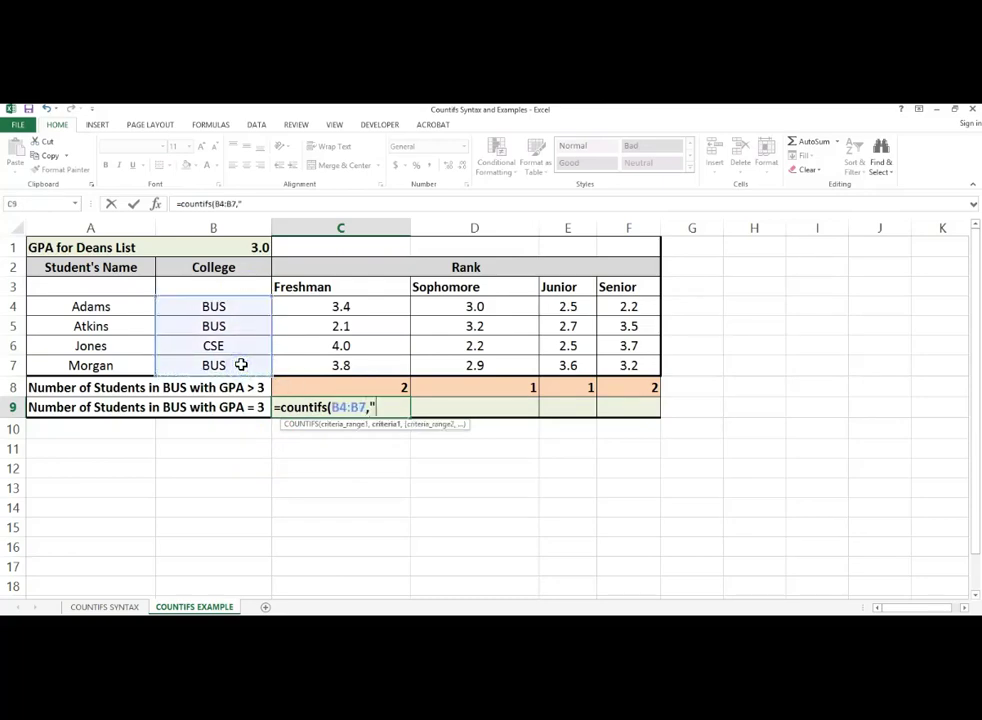
type(",")
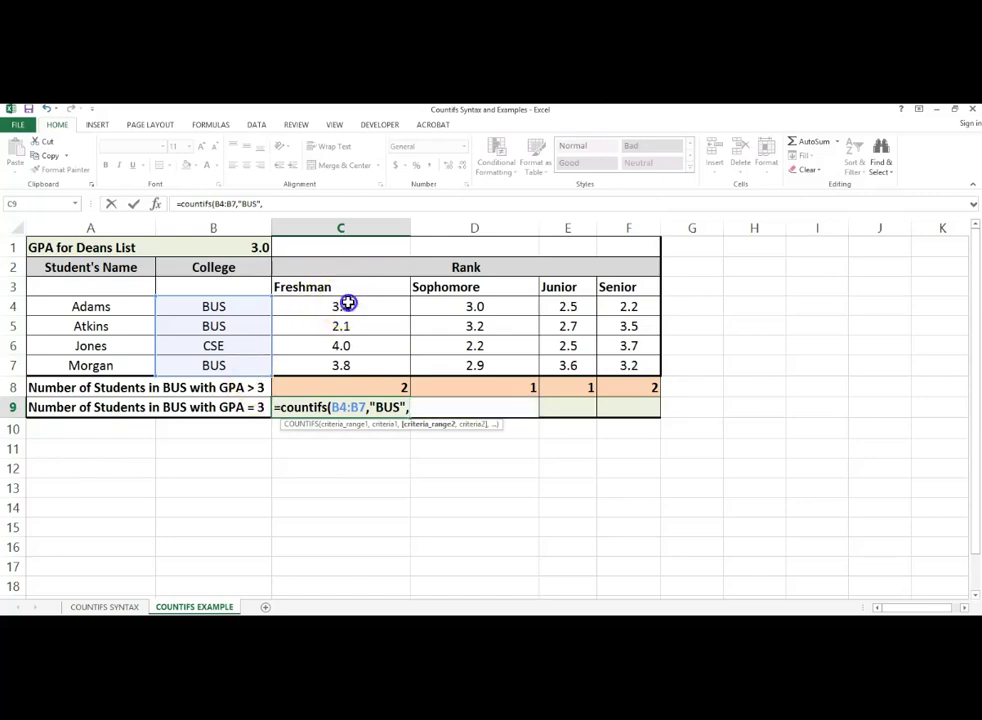
left_click_drag(346, 306, 365, 364)
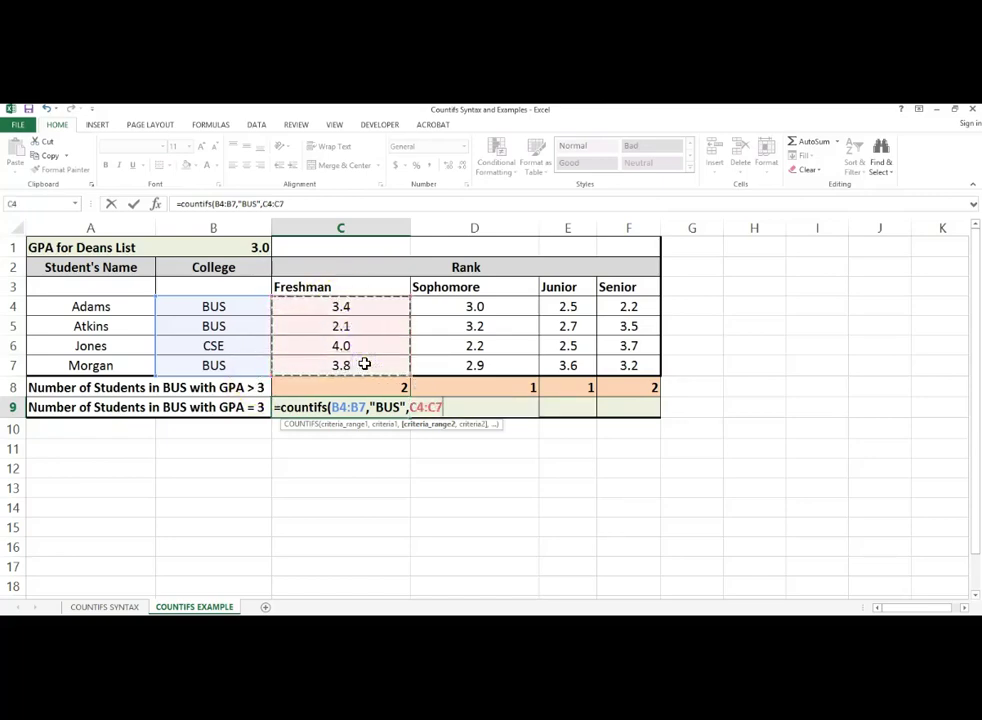
type(",")
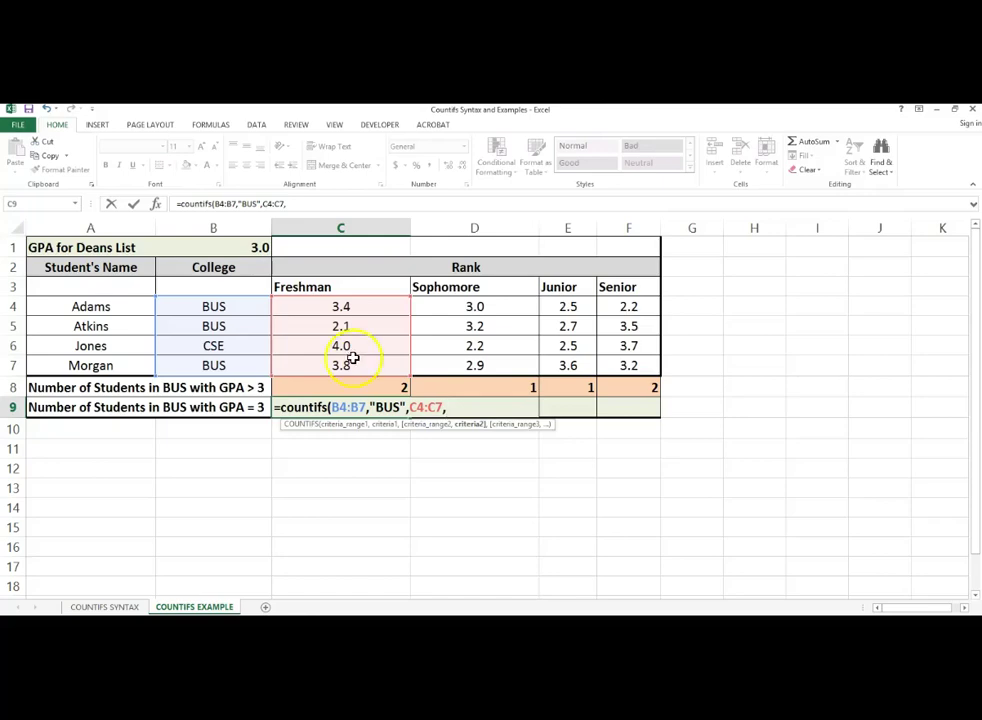
left_click(257, 247)
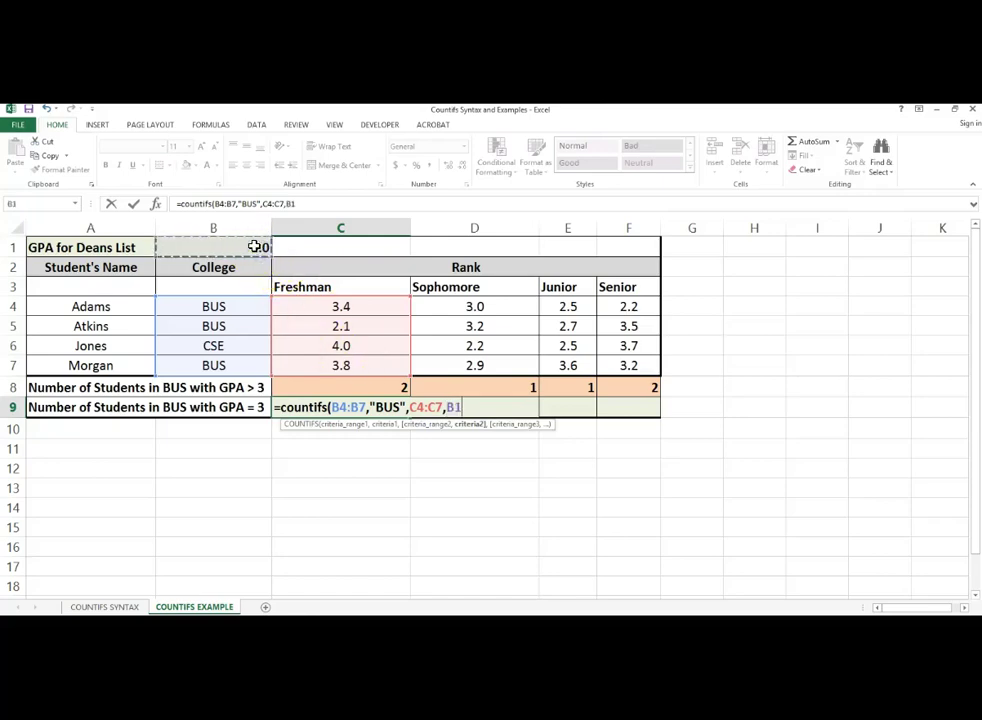
type(")")
key("Return")
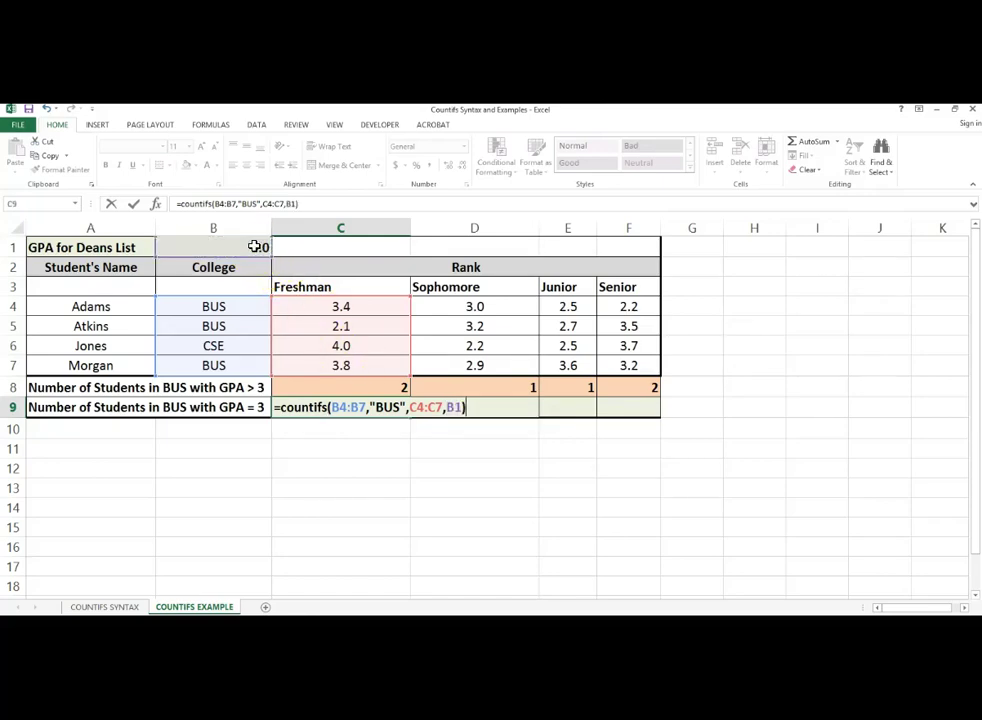
Make C9's College range and B1 cutoff absolute by adding $ signs
double_click(338, 408)
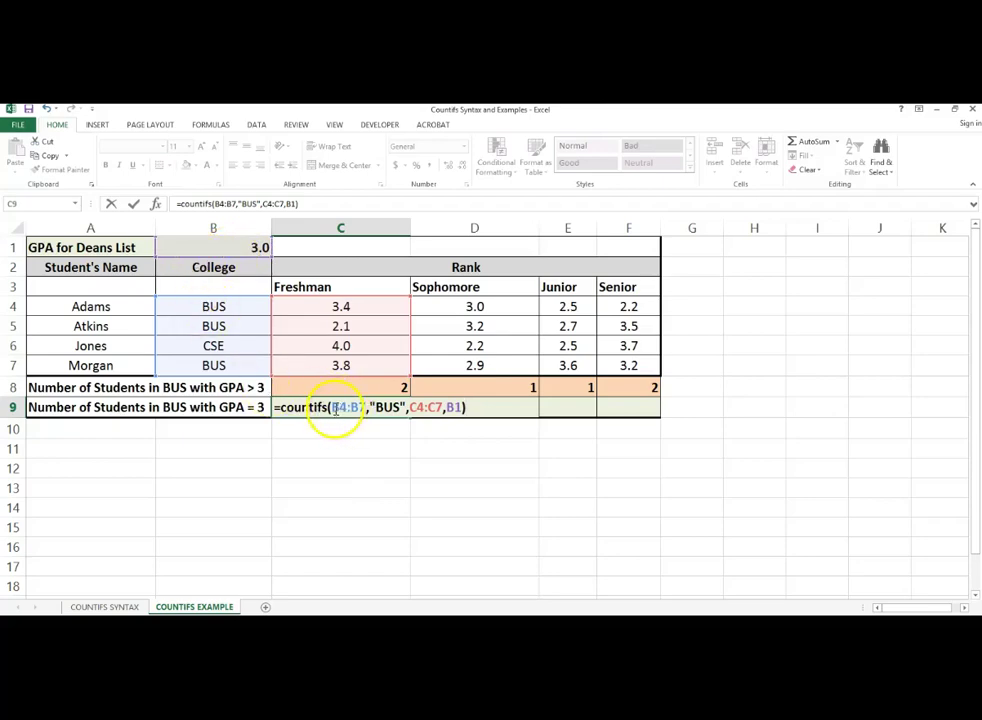
left_click(334, 407)
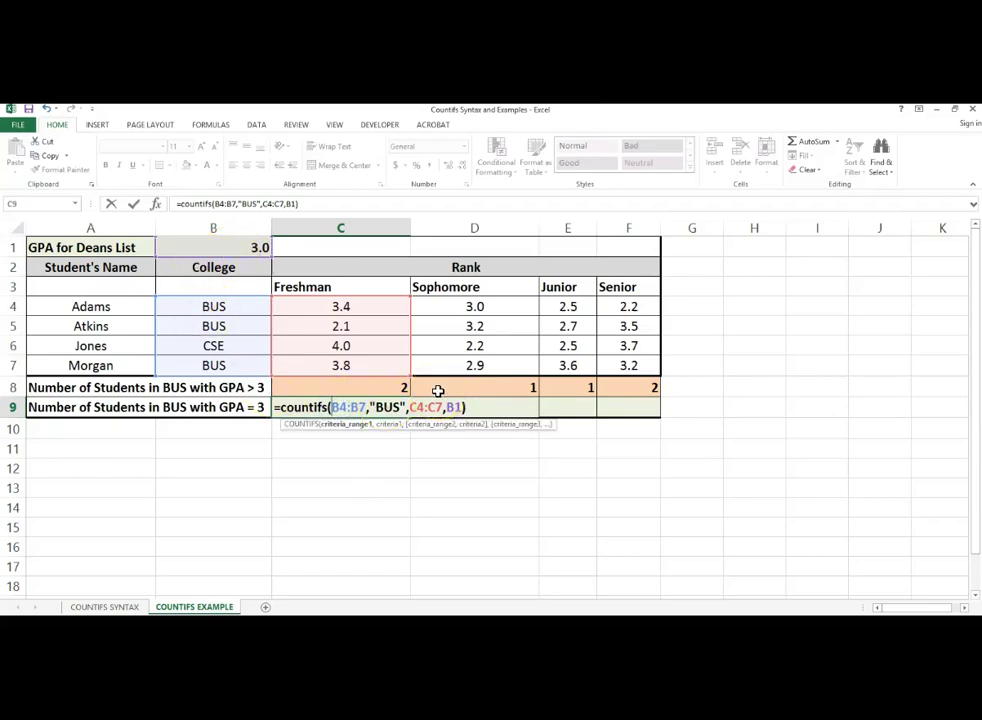
type("$")
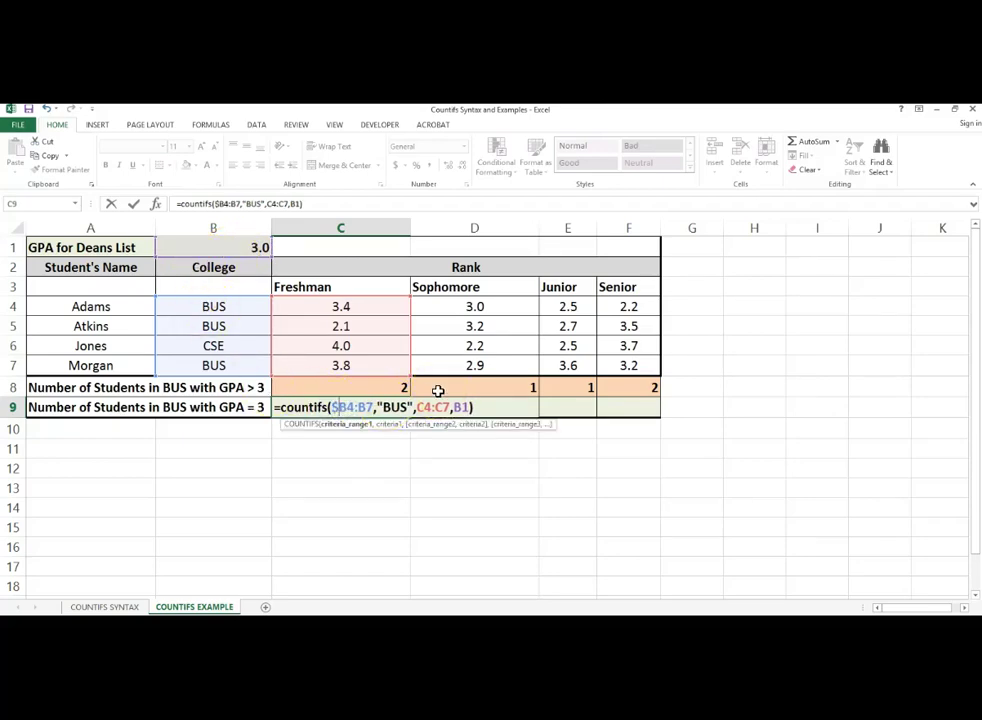
left_click(358, 407)
type("$")
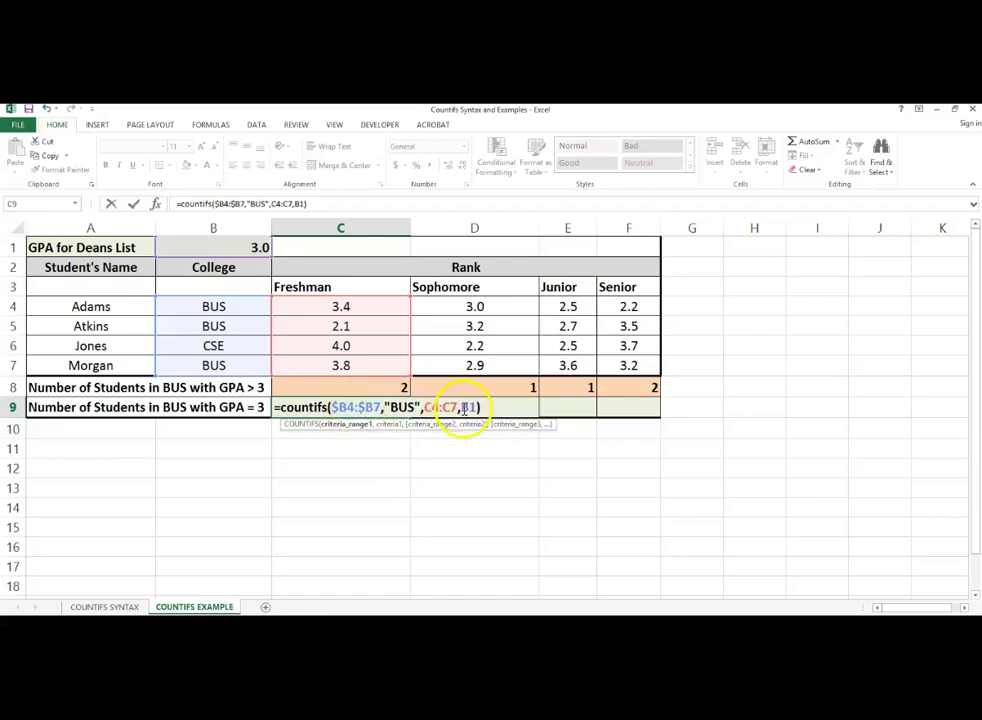
left_click(463, 407)
type("$")
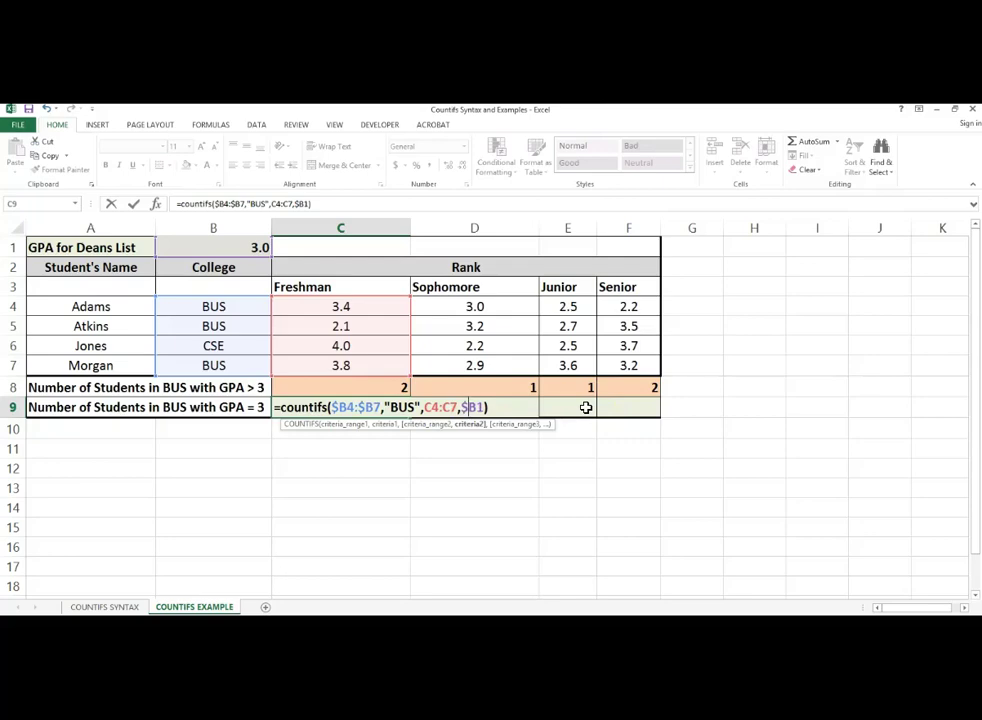
Commit C9 and fill its formula right through F9 for all ranks
key("Return")
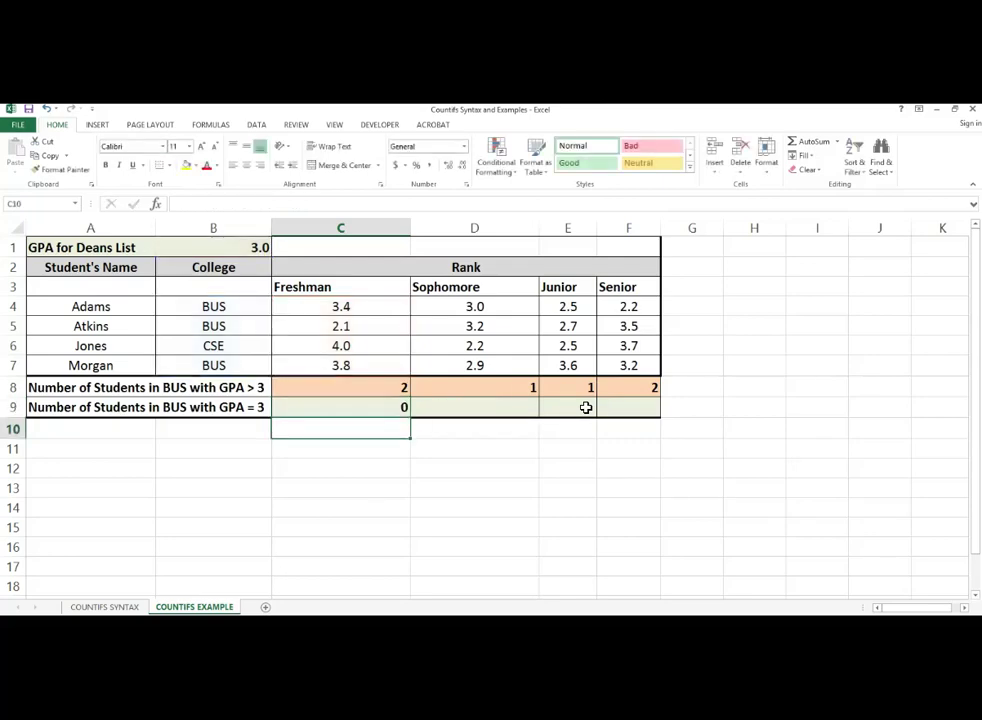
left_click(403, 410)
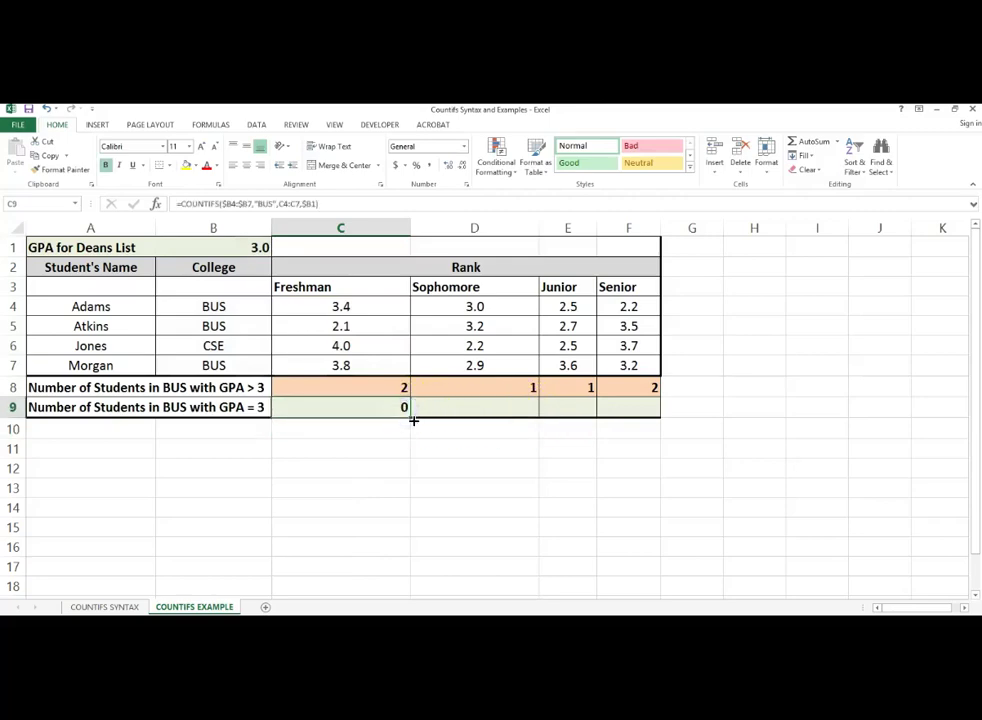
left_click_drag(409, 414, 642, 438)
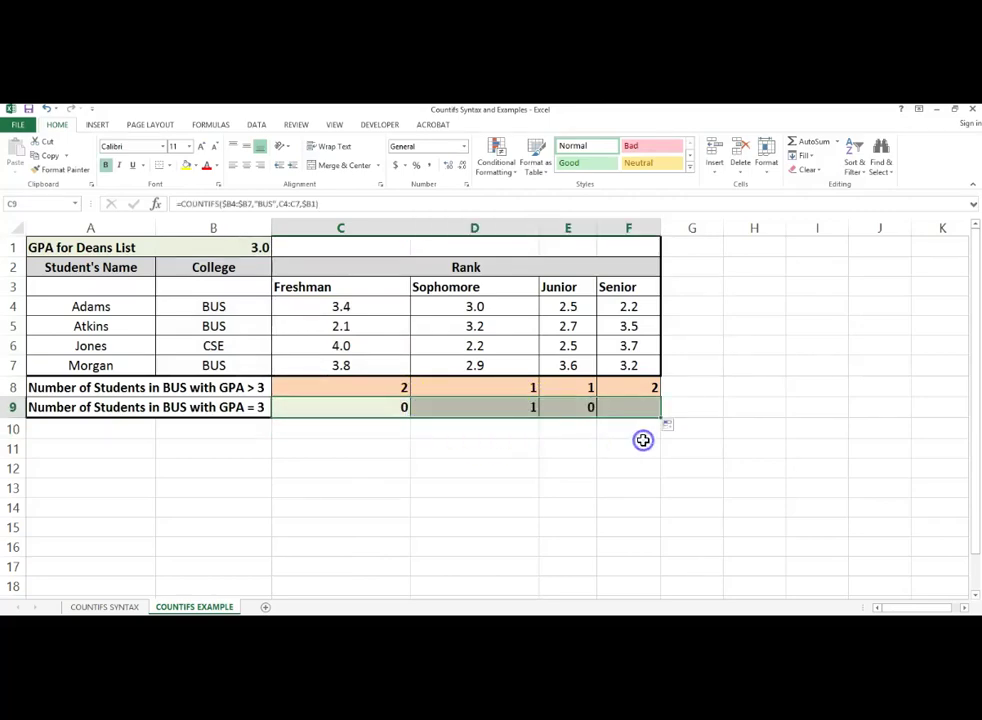